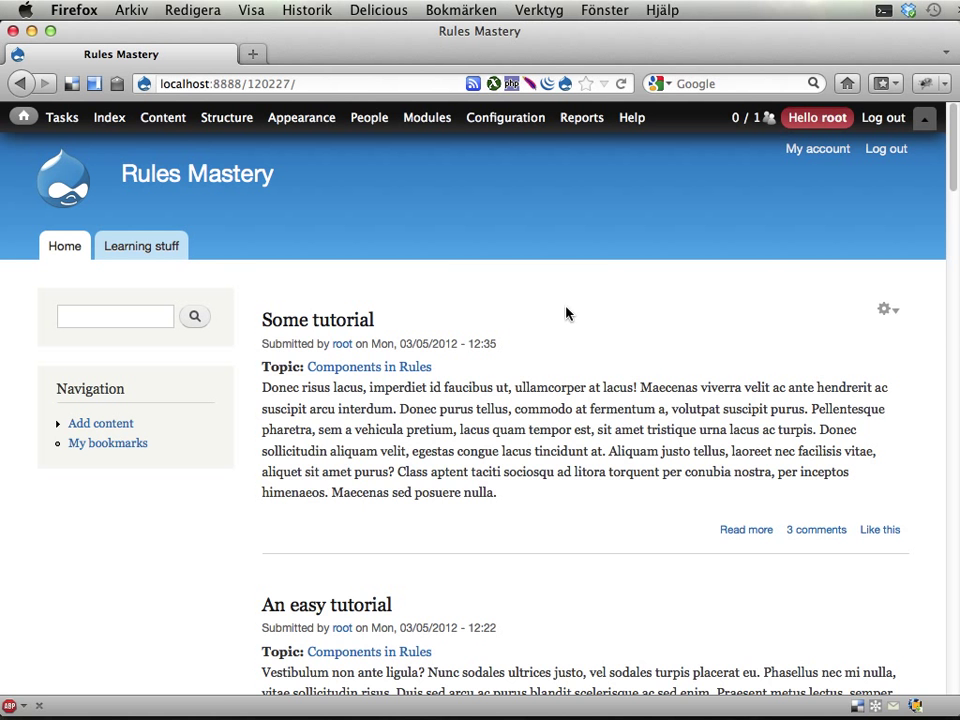
- From the Rules Components overview, start a new component of type Action set
mouse_move(497, 118)
mouse_move(488, 378)
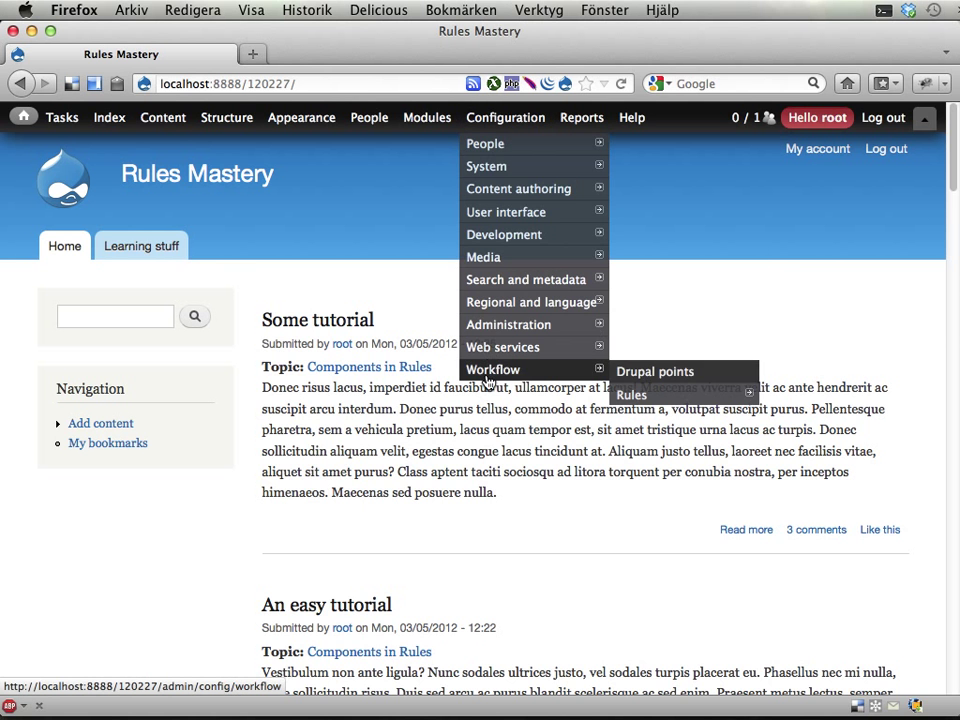
mouse_move(672, 390)
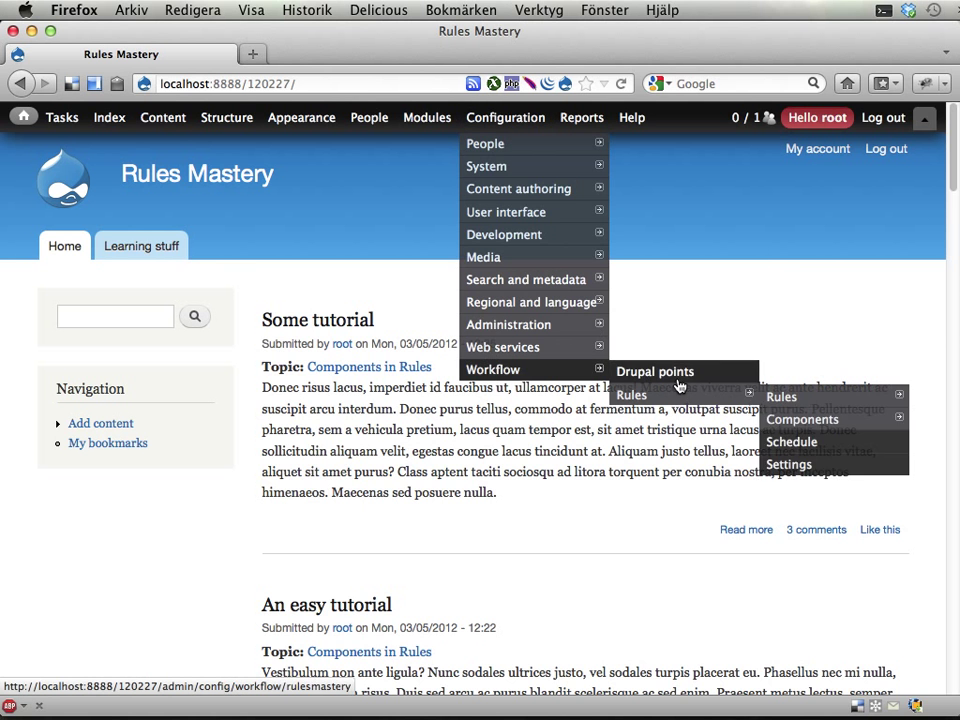
left_click(797, 424)
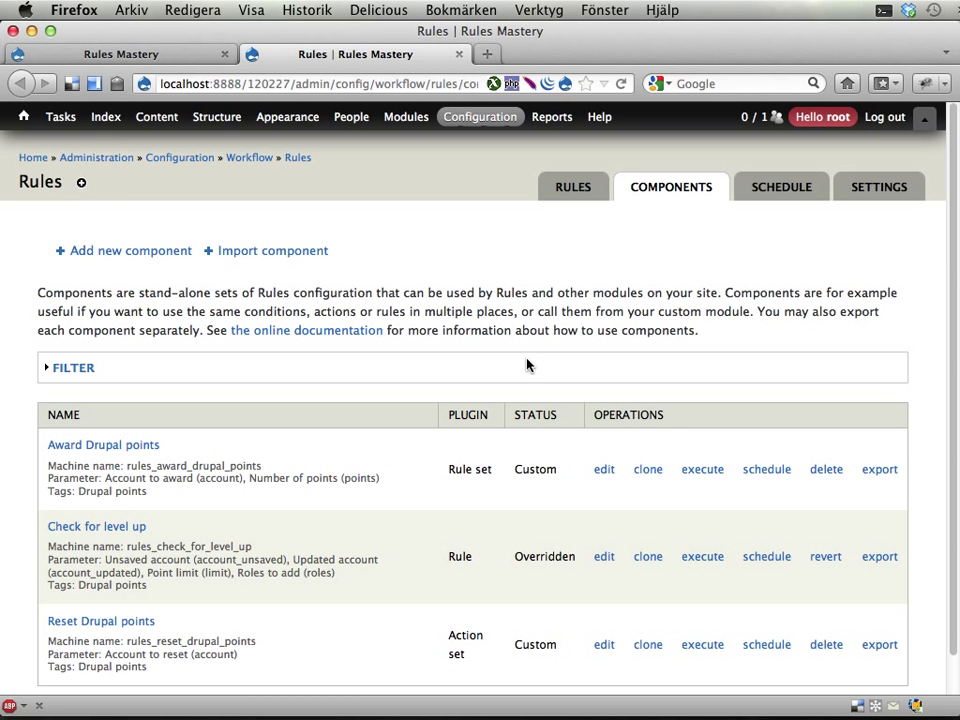
left_click(123, 256)
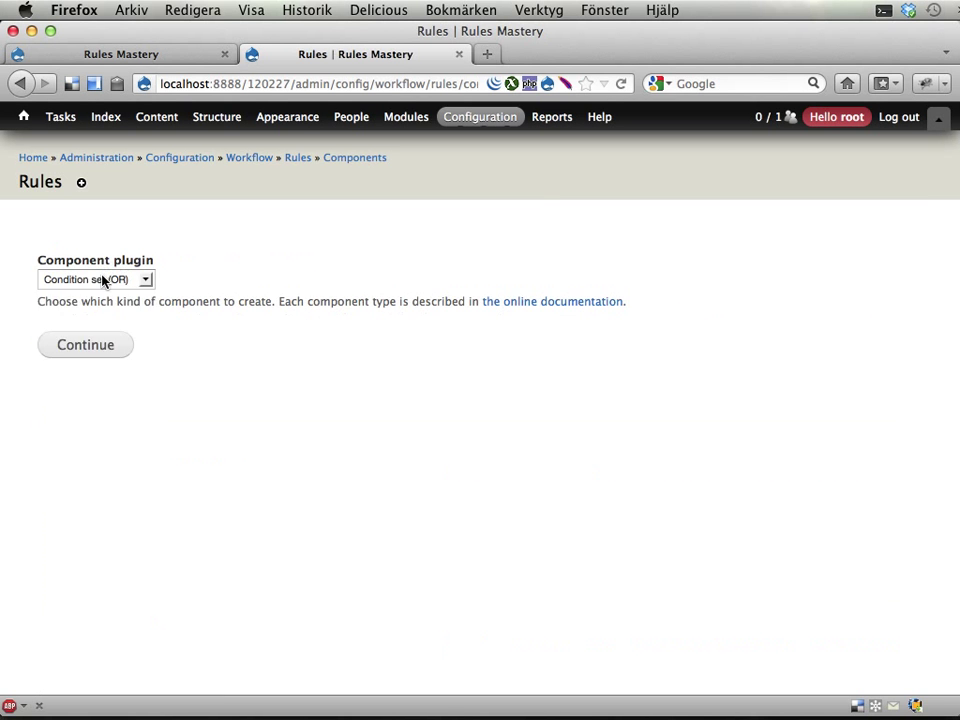
left_click(103, 280)
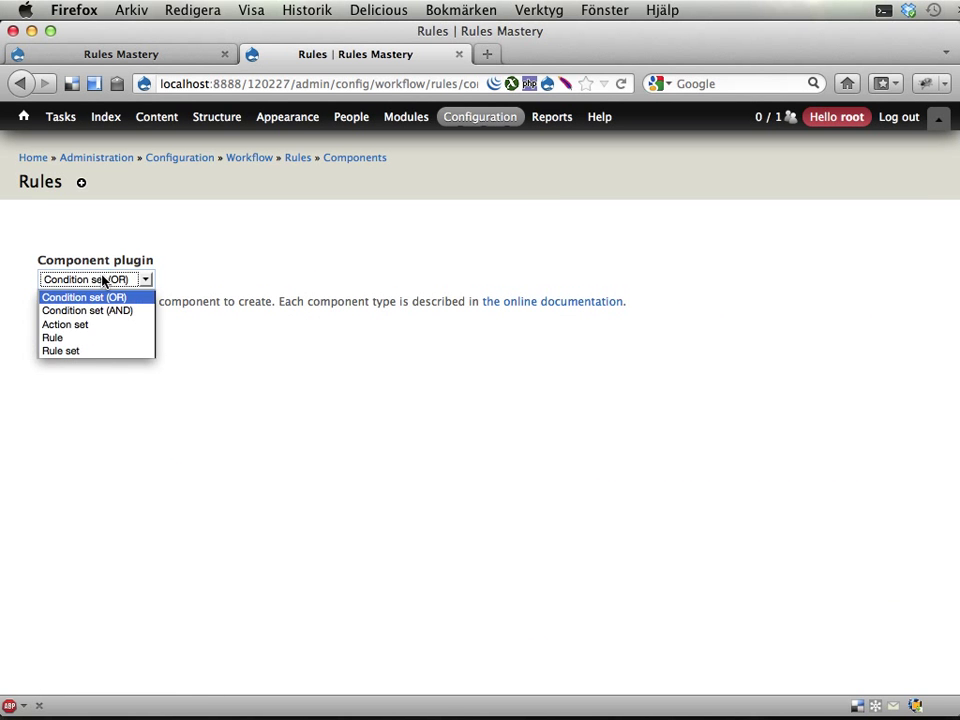
left_click(86, 325)
left_click(86, 345)
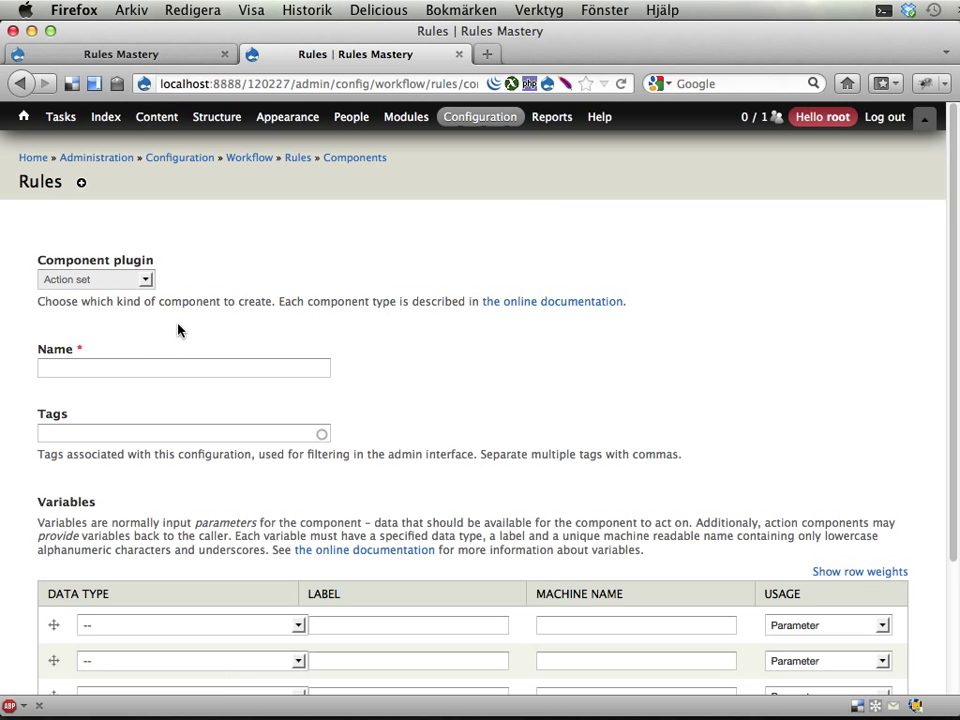
- Name the action set 'Repeated weekly bonus' and tag it 'Drupal points'
left_click(150, 366)
type("R")
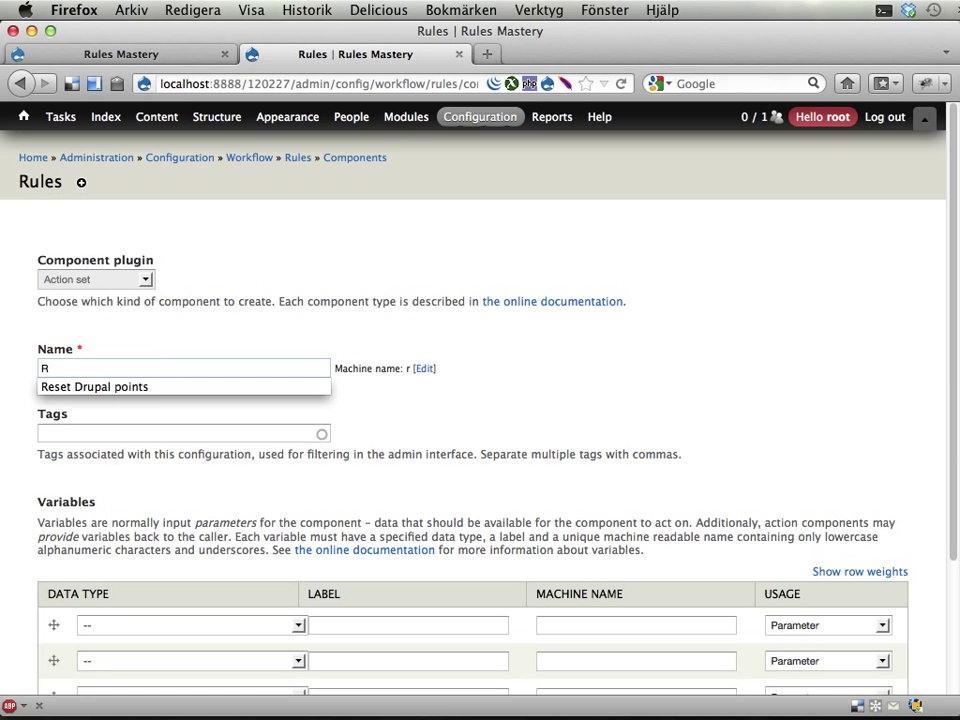
type("epeated point bonus")
left_click(89, 368)
double_click(96, 368)
type("weekly bonus")
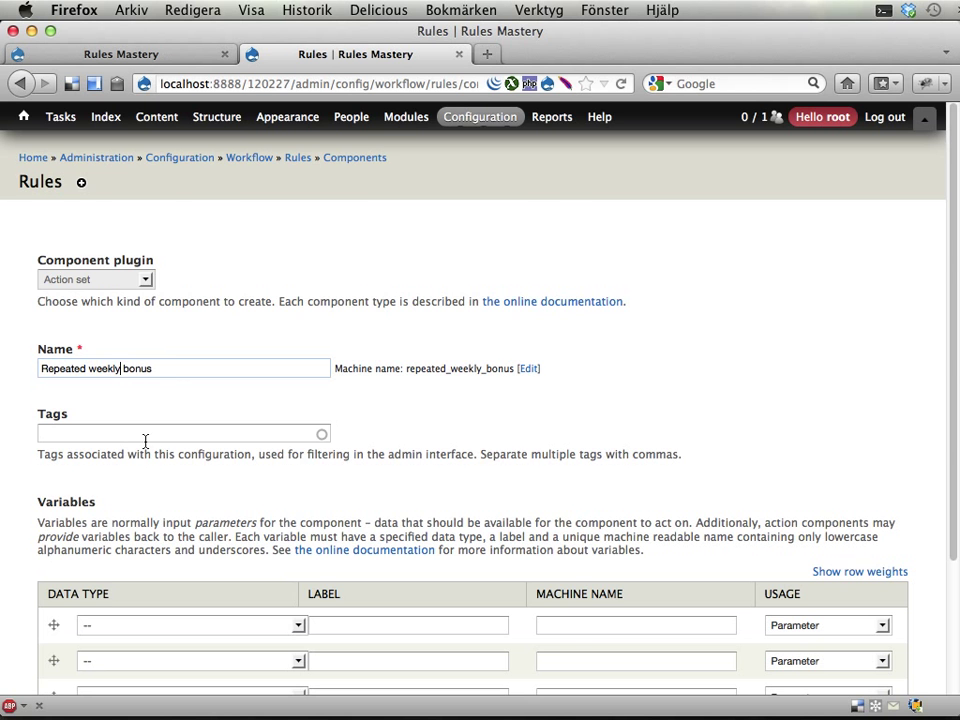
left_click(146, 436)
type("dr")
left_click(110, 462)
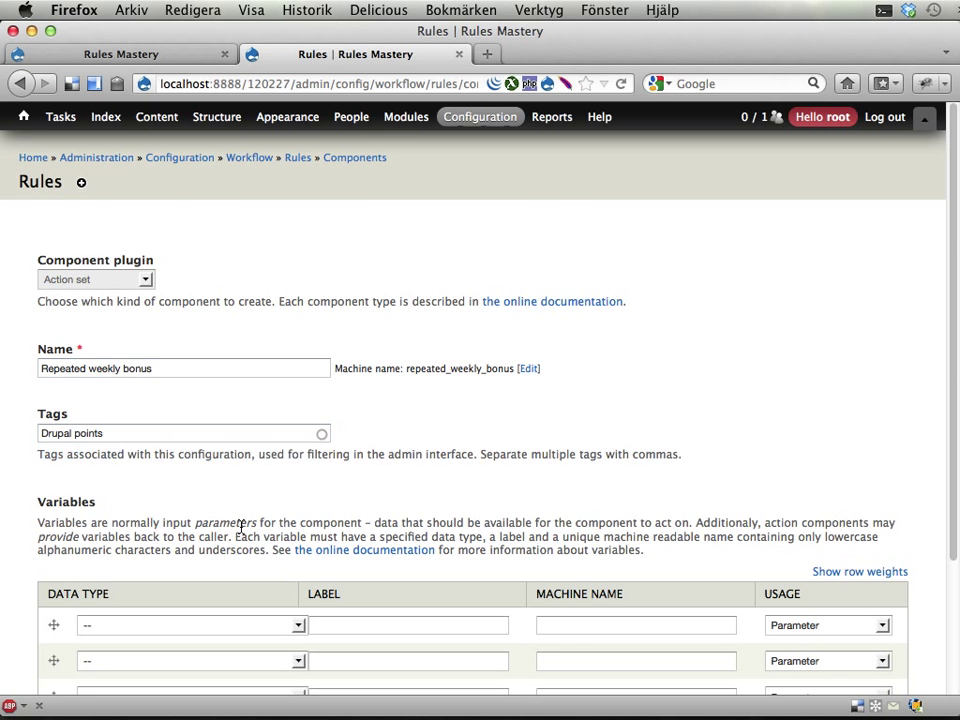
- Add a User variable labelled 'Account to award' with machine name 'account', then save the set
scroll(242, 525, "down", 3)
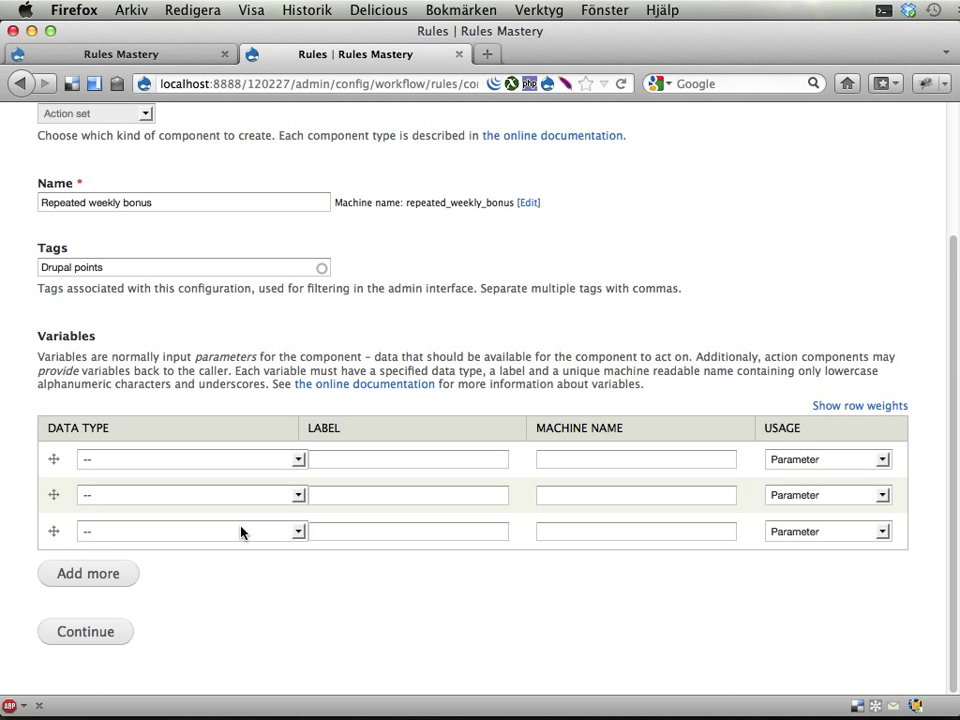
left_click(298, 459)
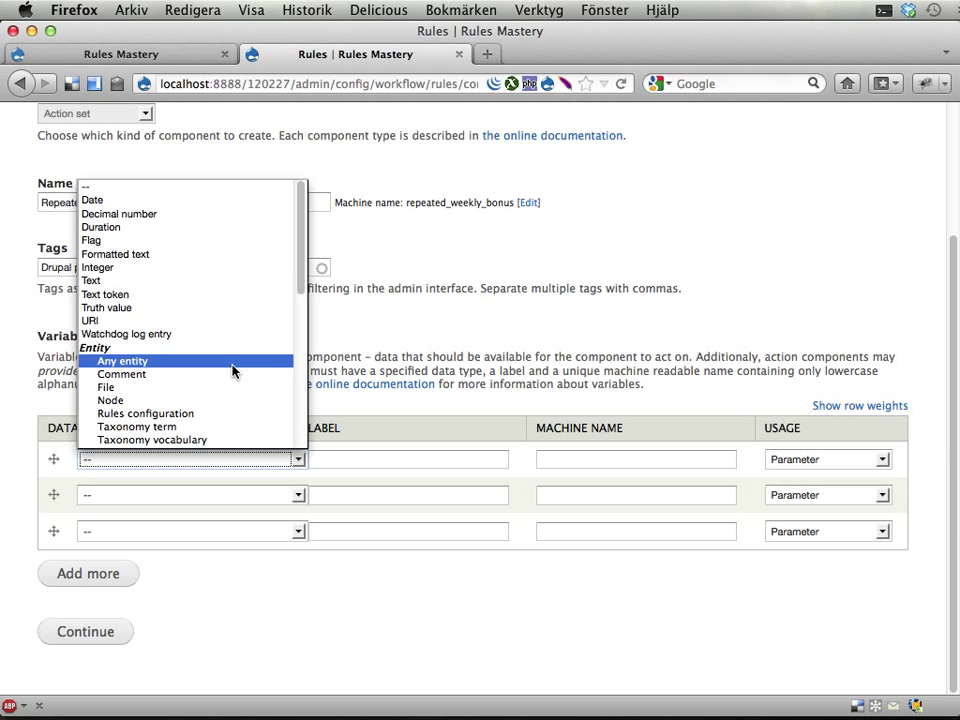
scroll(232, 371, "down", 3)
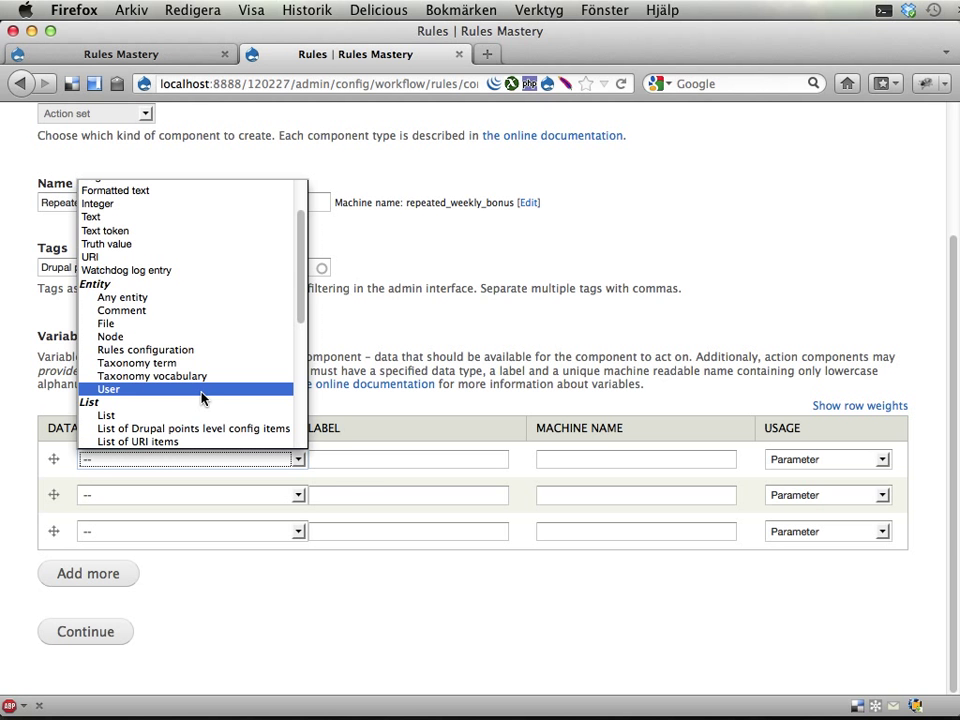
left_click(201, 389)
left_click(339, 457)
type("Acc")
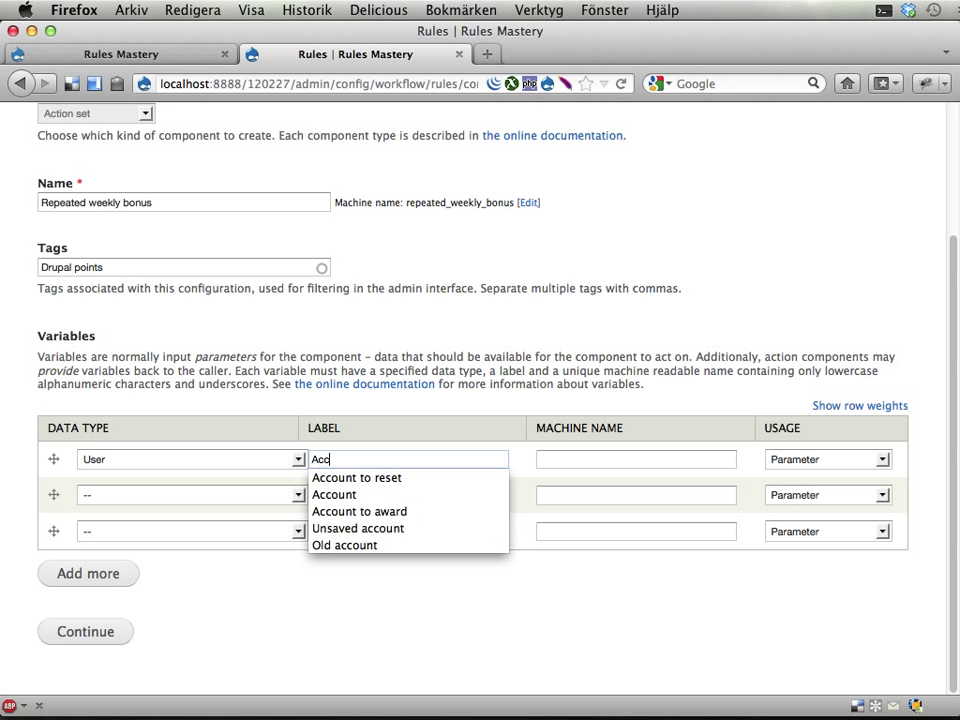
key("Down")
key("Down")
key("Down")
key("Tab")
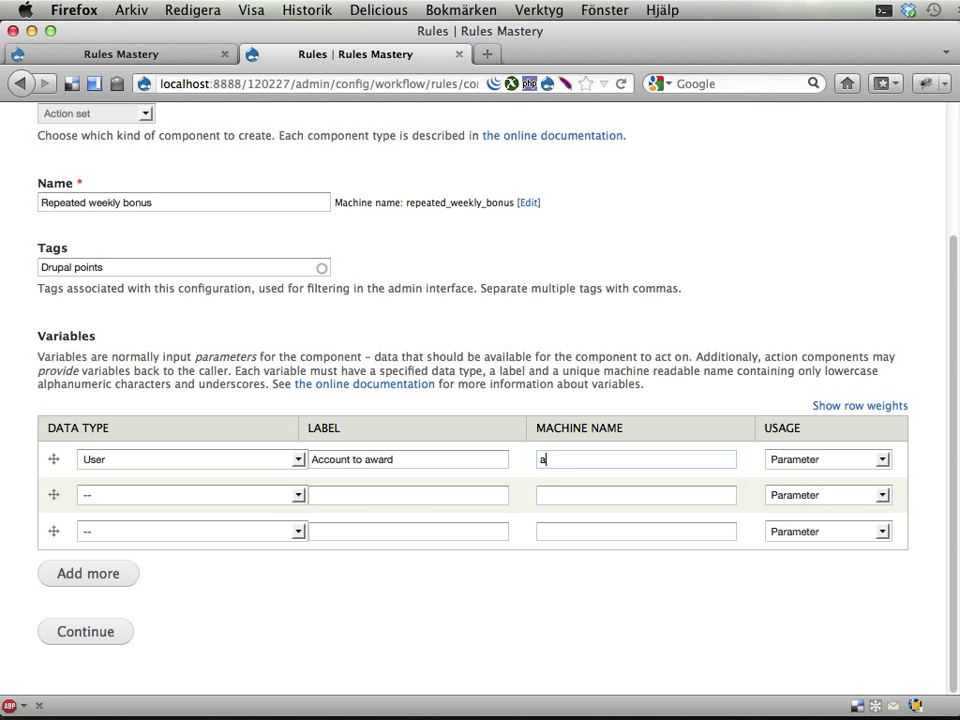
type("ac")
key("Down")
key("Return")
left_click(77, 632)
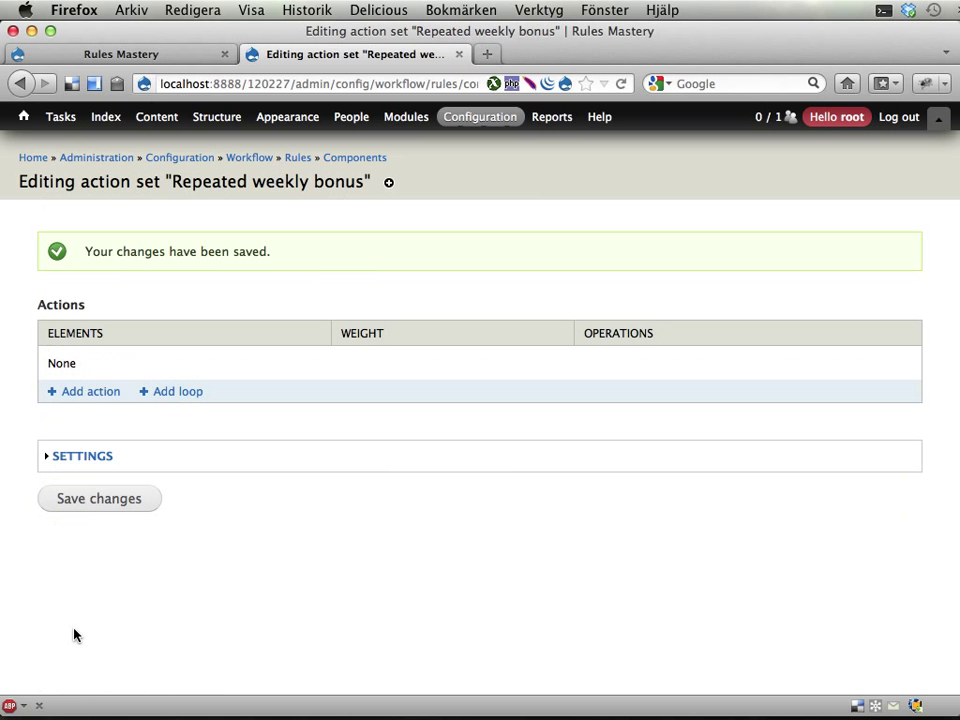
- Add a 'Rule set: Award Drupal points' action giving [account] 10 points, and save it
left_click(92, 391)
left_click(272, 281)
scroll(200, 540, "down", 10)
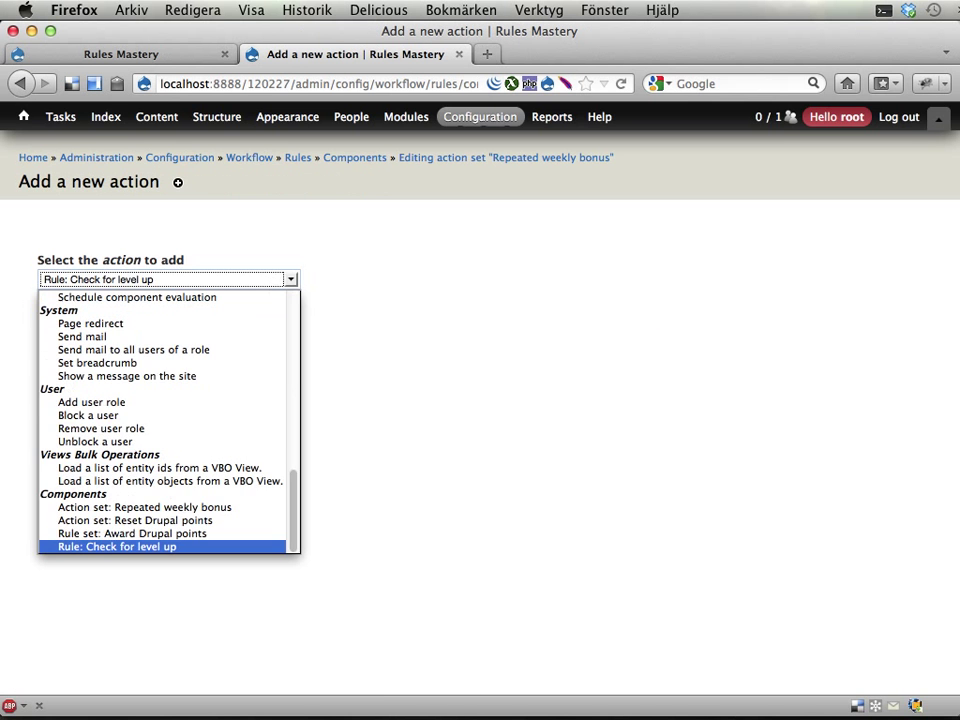
left_click(128, 540)
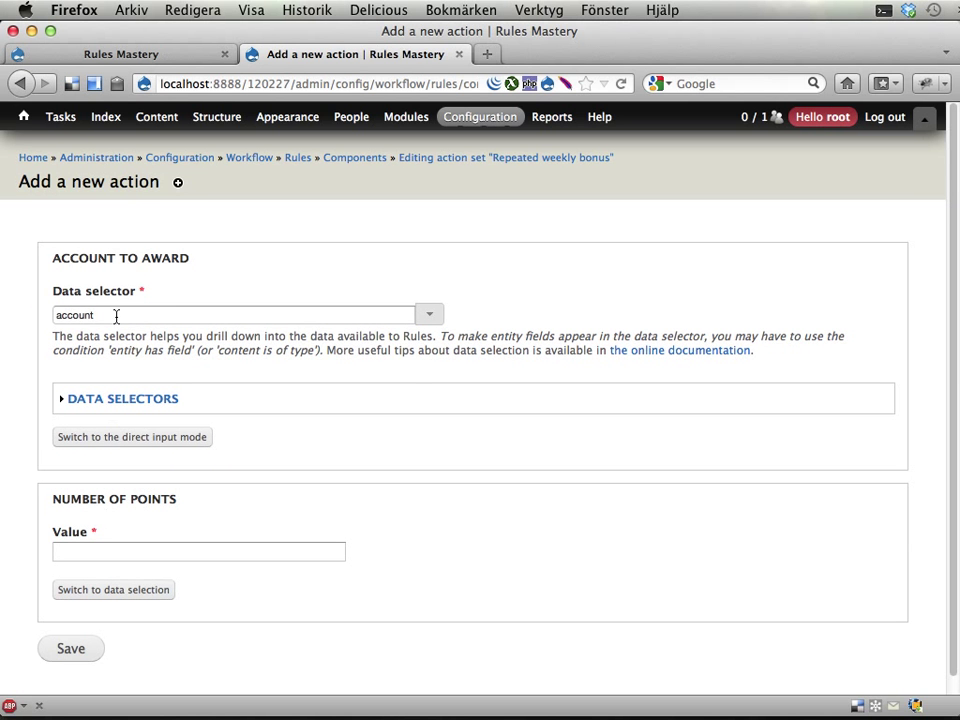
double_click(116, 316)
left_click(146, 281)
left_click(164, 553)
type("10")
key("Escape")
left_click(68, 650)
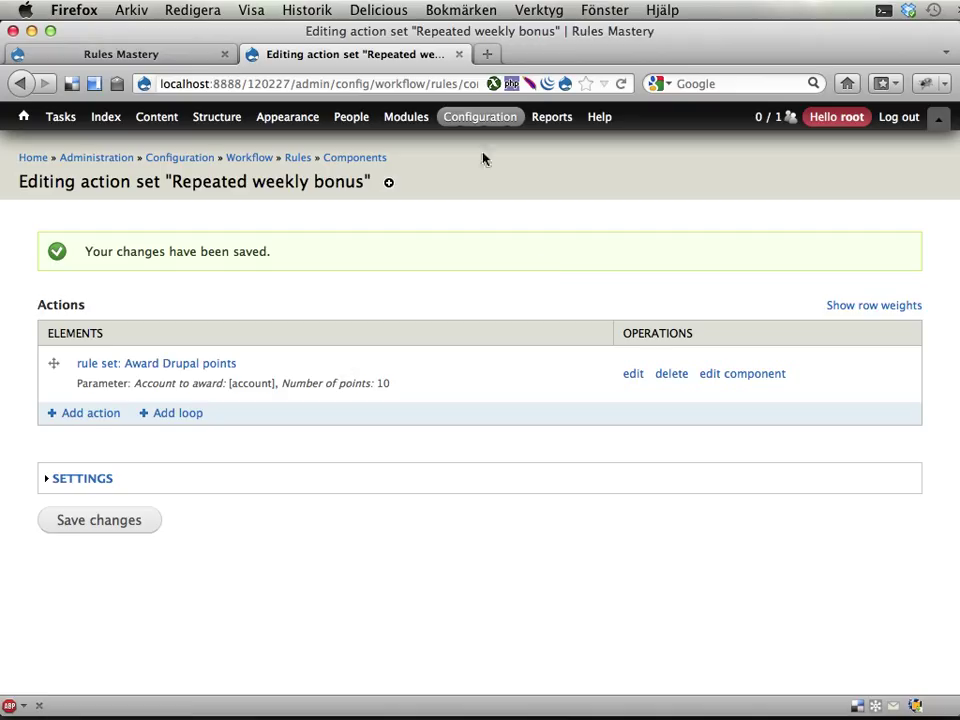
- Open the reaction Rules overview in a new tab, where 'Drupal points for new accounts' is listed
mouse_move(476, 133)
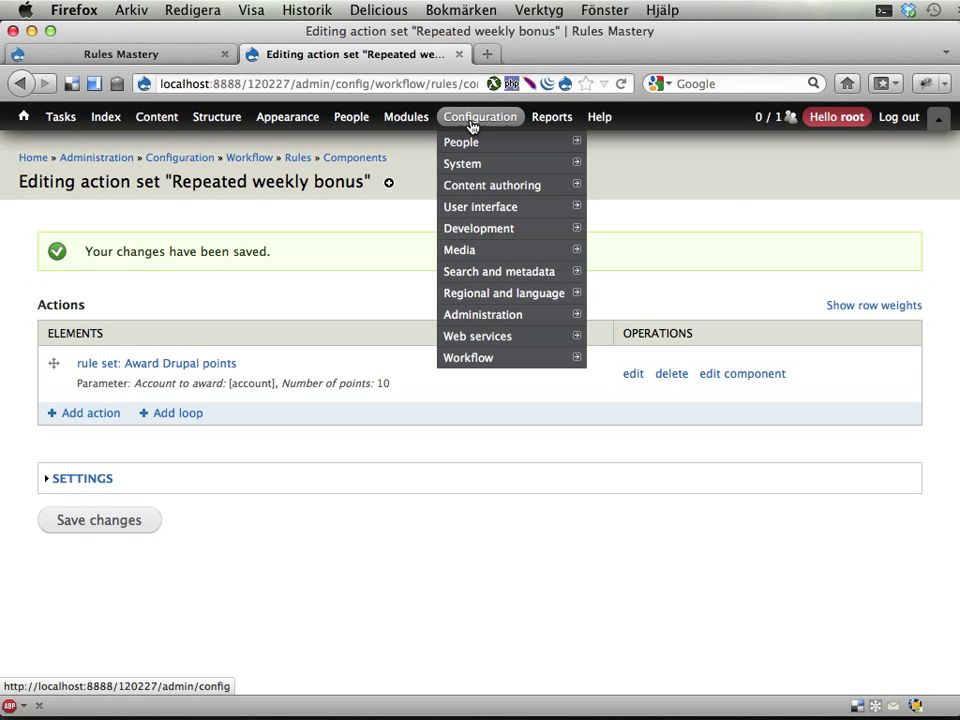
mouse_move(467, 356)
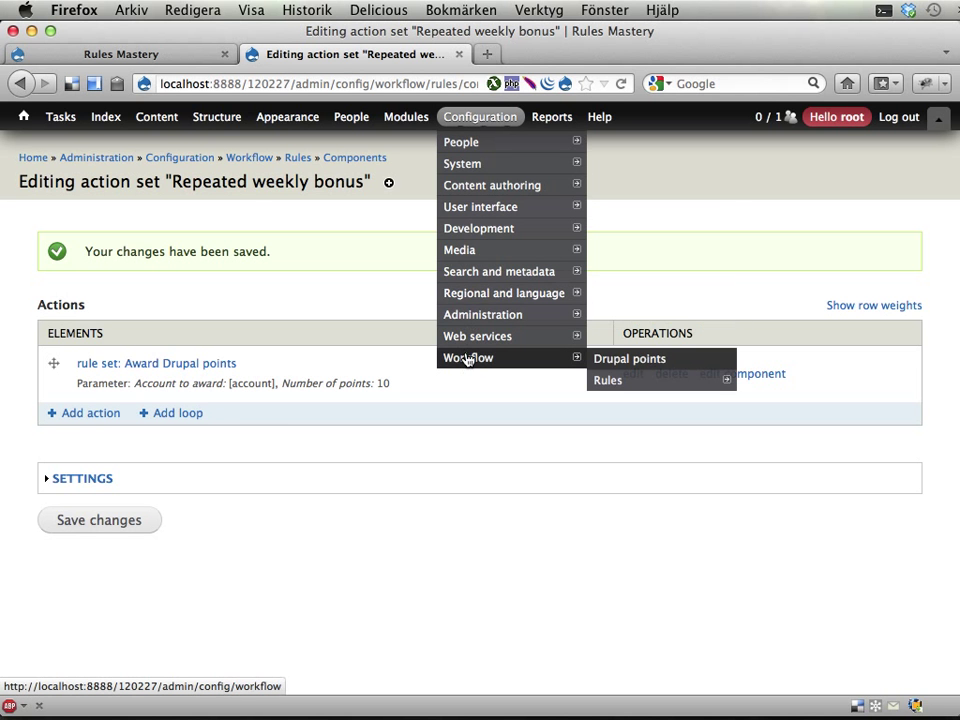
left_click(607, 380, "super")
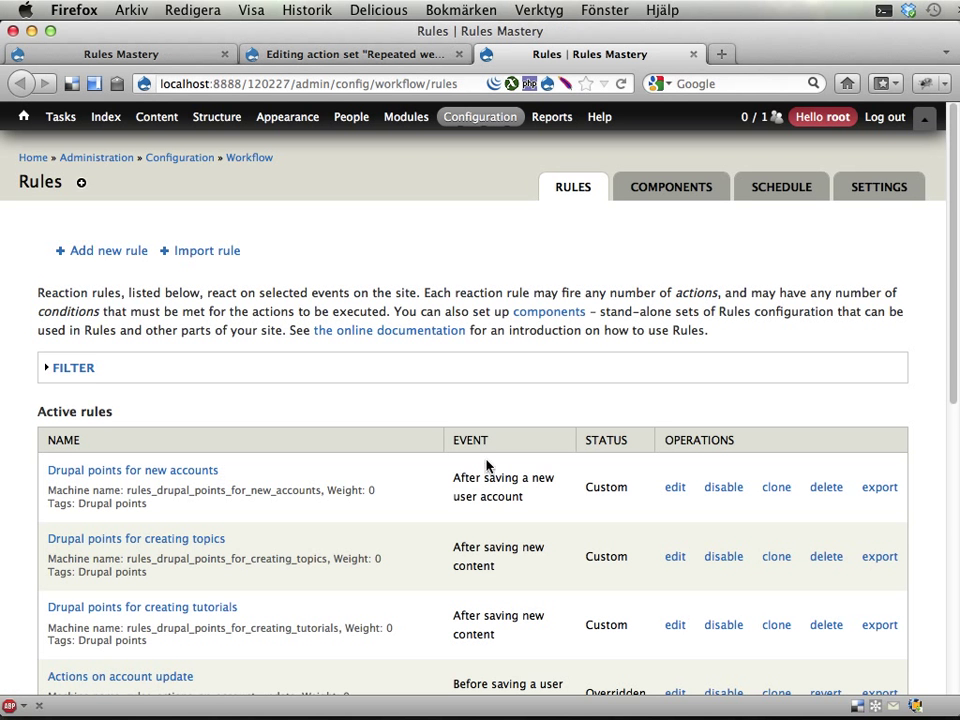
left_click_drag(459, 478, 506, 496)
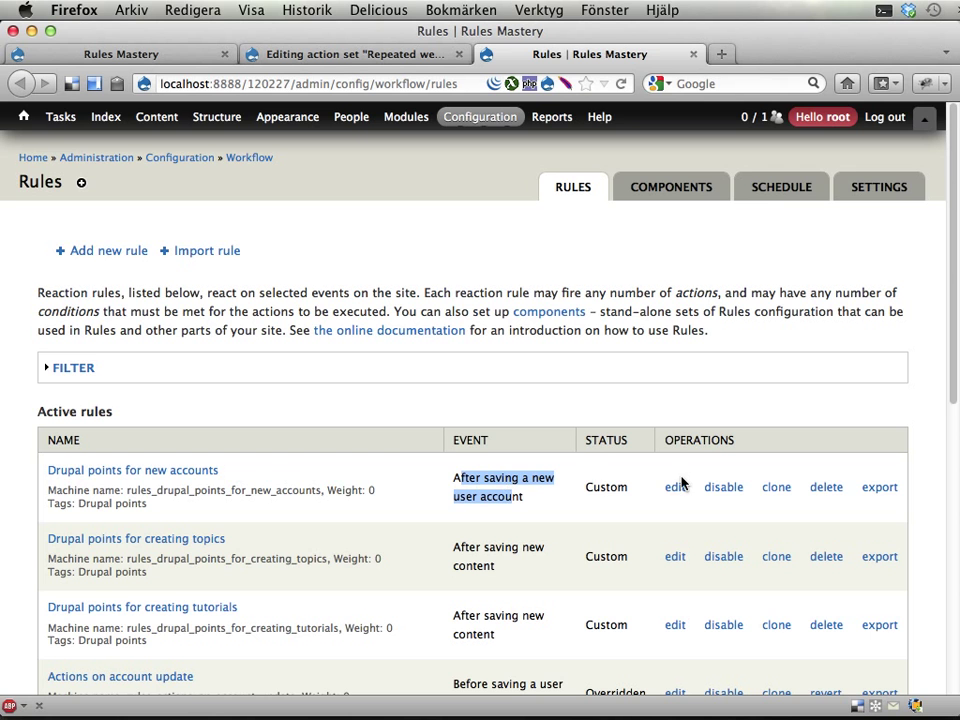
- Open 'Drupal points for new accounts' and review its award-5-points and +1 week 50-point actions
left_click(188, 474)
scroll(390, 410, "down", 5)
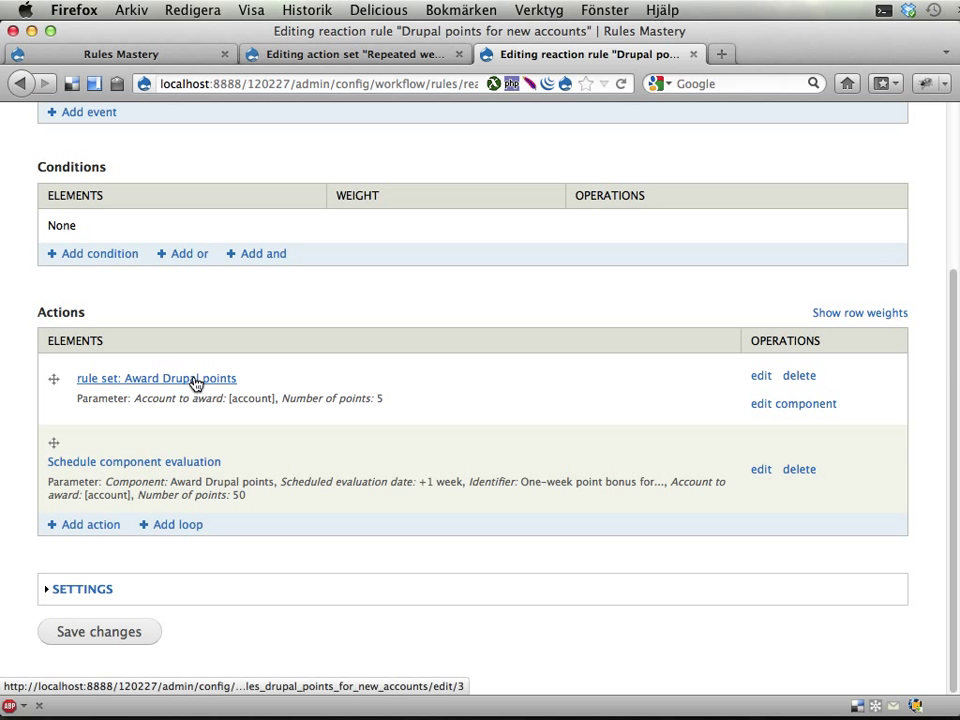
triple_click(177, 481)
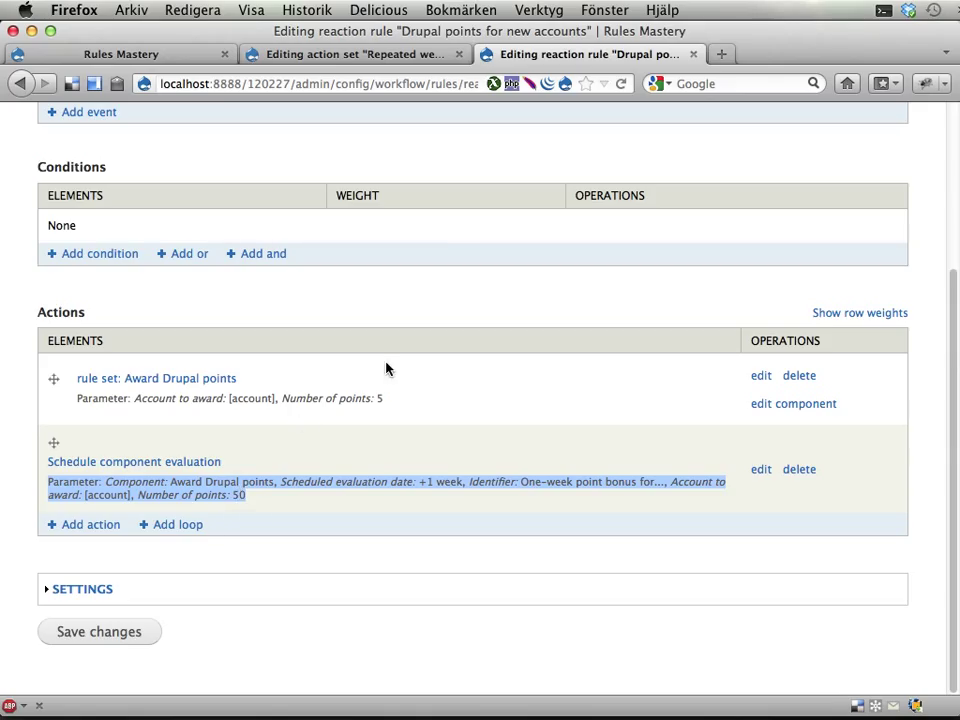
left_click(333, 476)
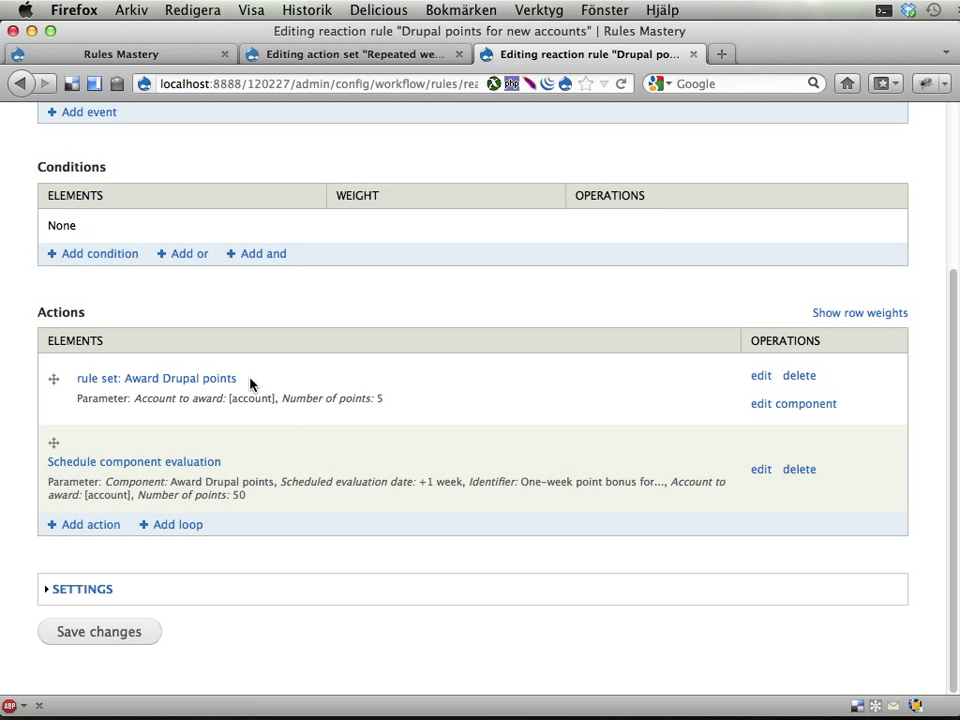
left_click(97, 530)
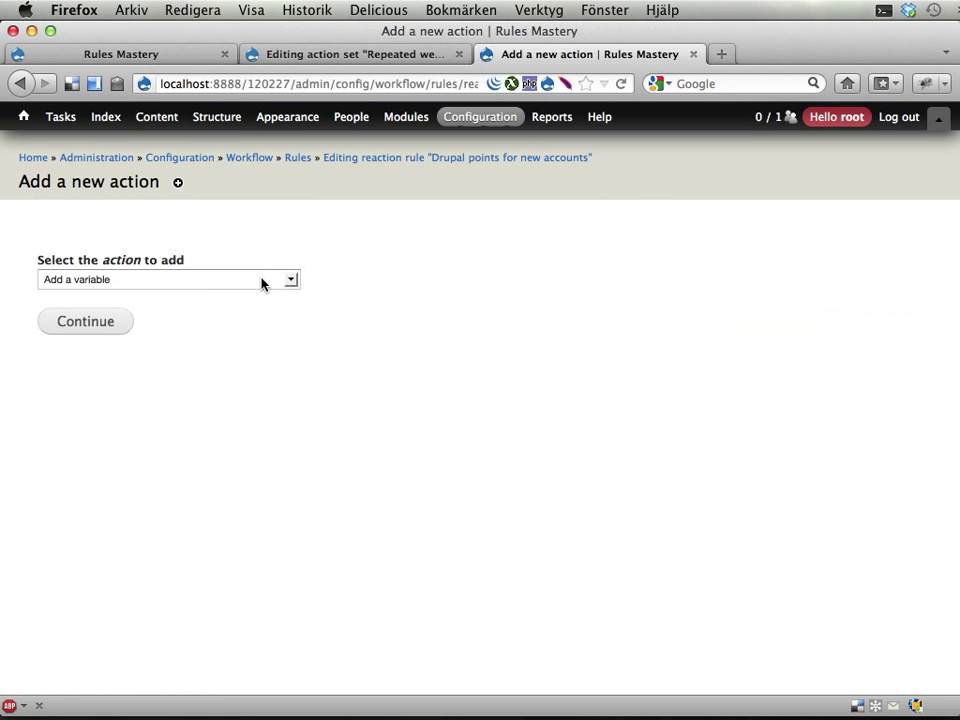
left_click(262, 281)
scroll(260, 367, "down", 12)
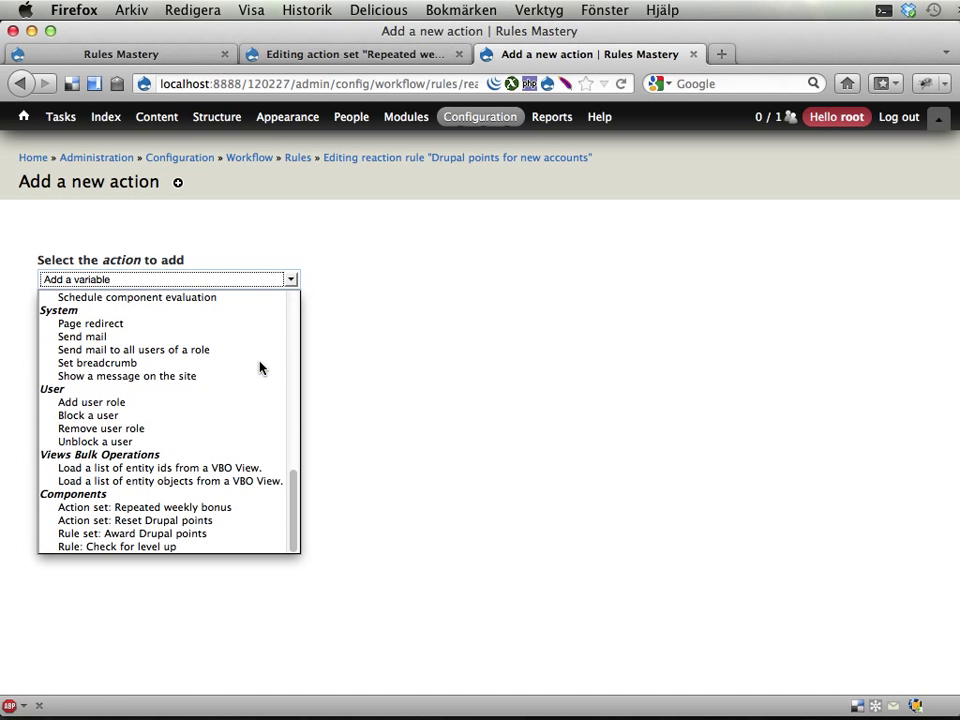
left_click(152, 512)
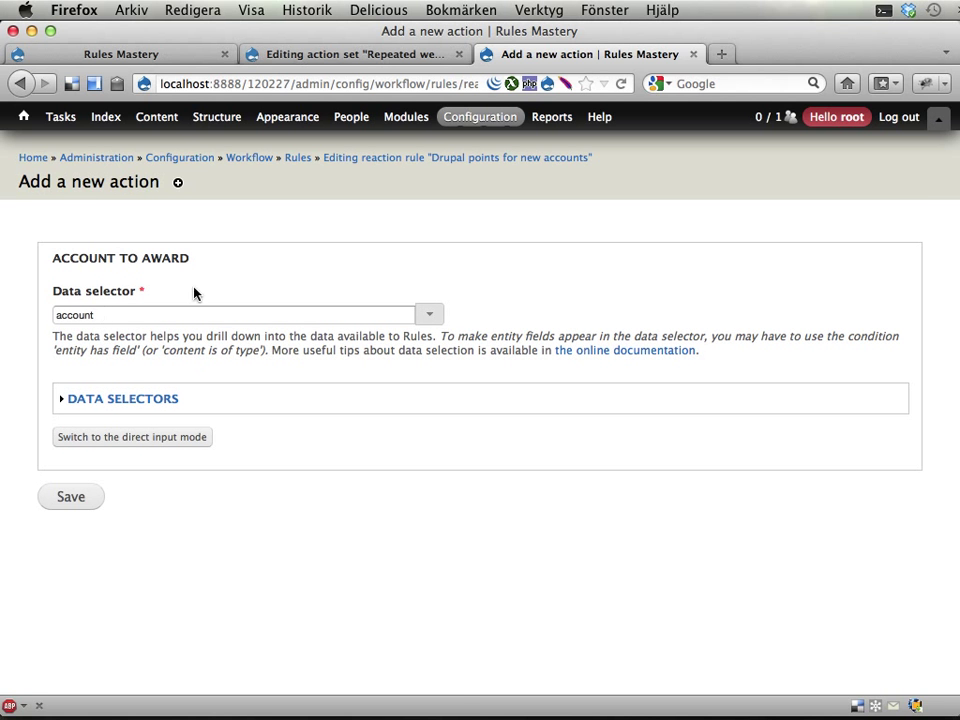
key("Return")
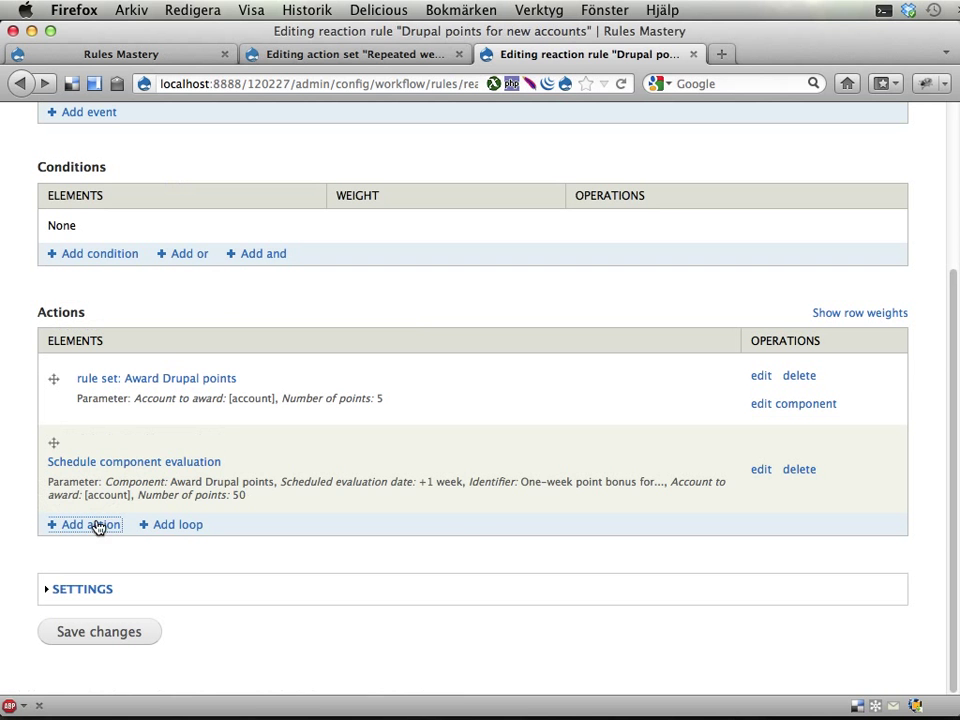
left_click(92, 527)
left_click(171, 279)
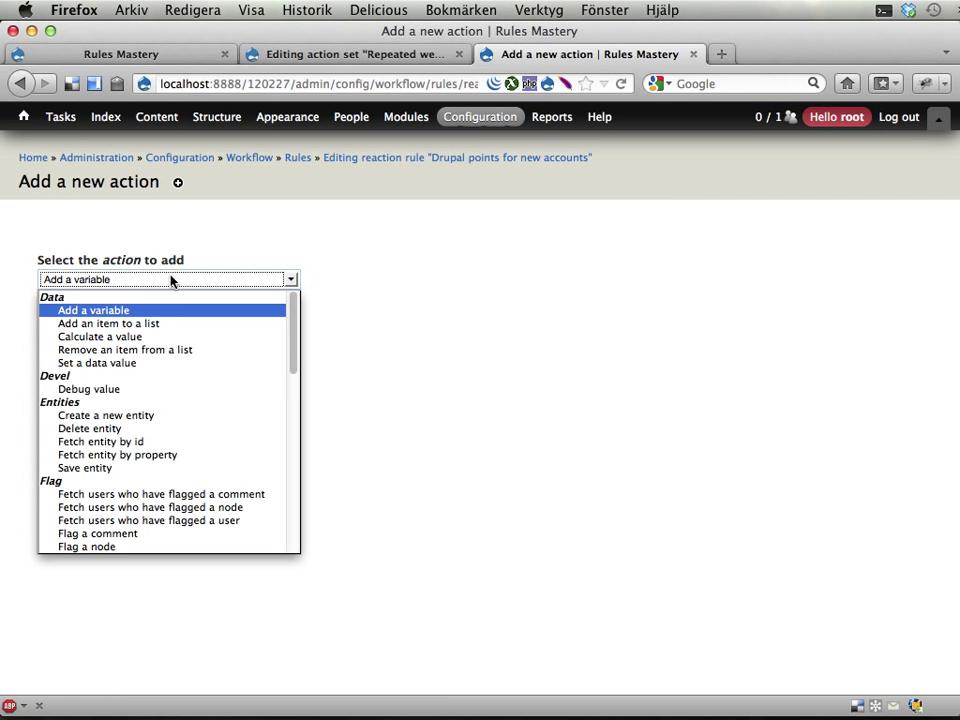
scroll(166, 410, "down", 6)
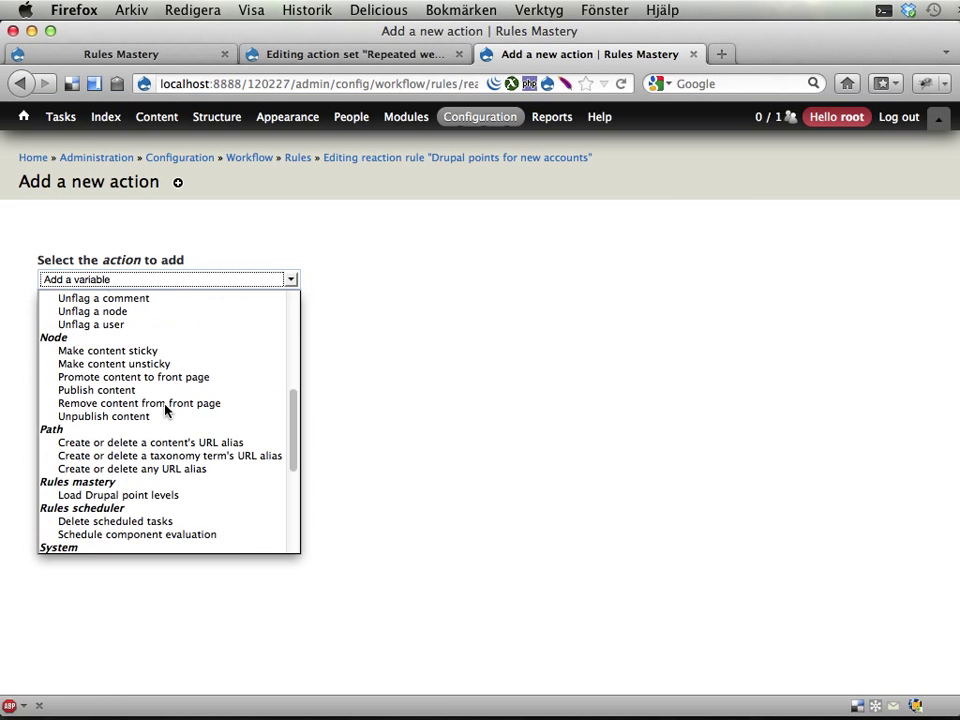
scroll(166, 410, "down", 2)
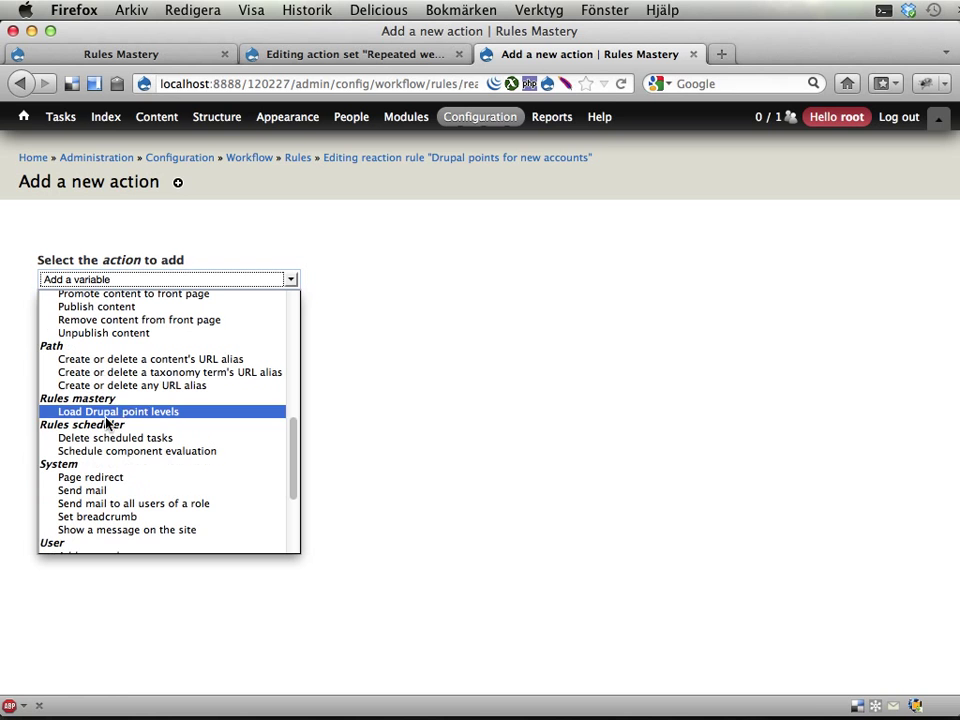
- Schedule evaluation of the Repeated weekly bonus component with date '+2 weeks'
left_click(91, 454)
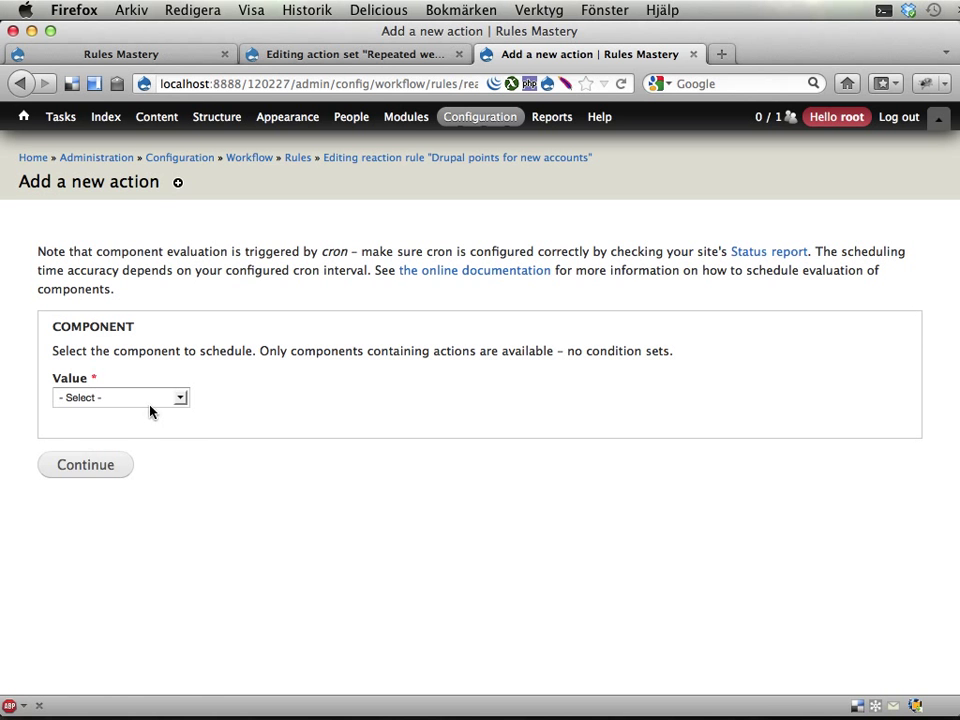
left_click(153, 403)
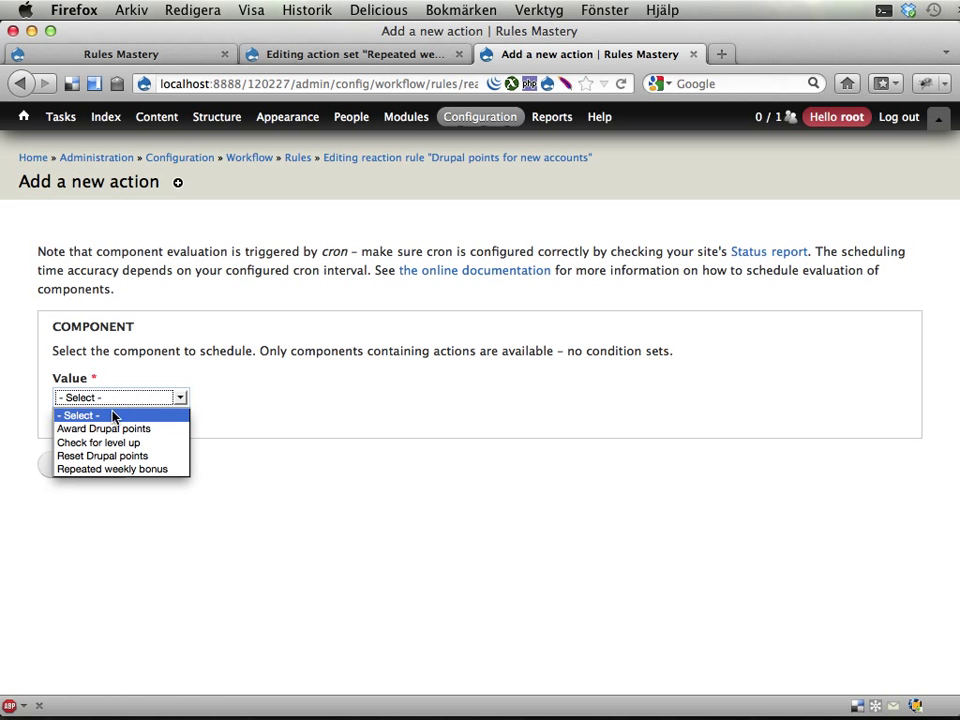
left_click(66, 469)
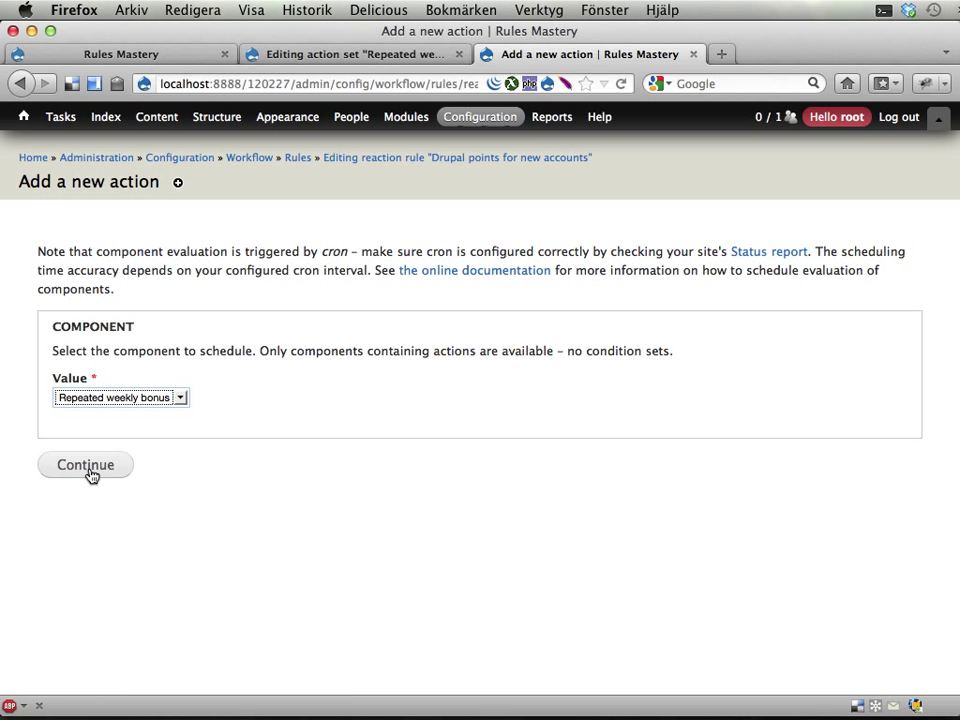
left_click(87, 466)
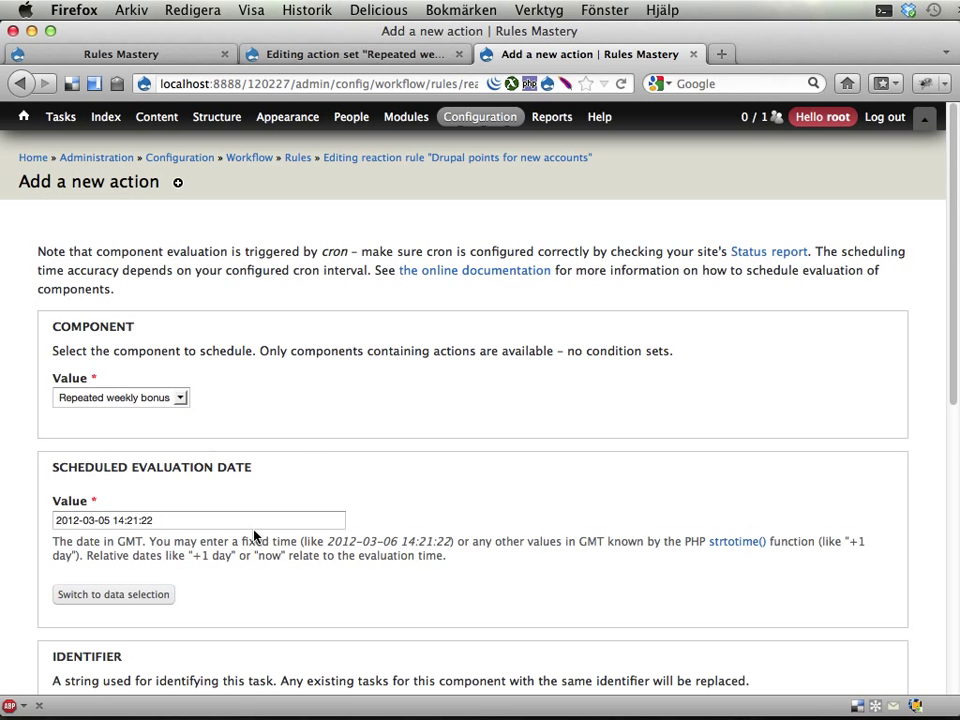
triple_click(254, 521)
type("+2 weeks")
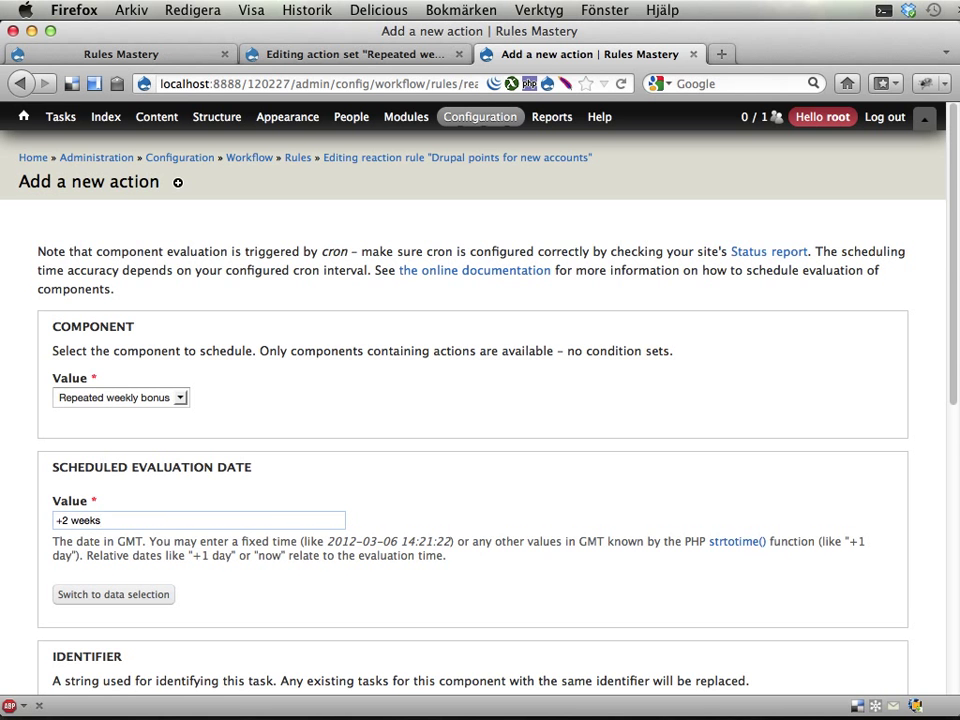
- Set the task identifier to 'Repeated weekly bonus for [account:uid].'
scroll(435, 437, "down", 3)
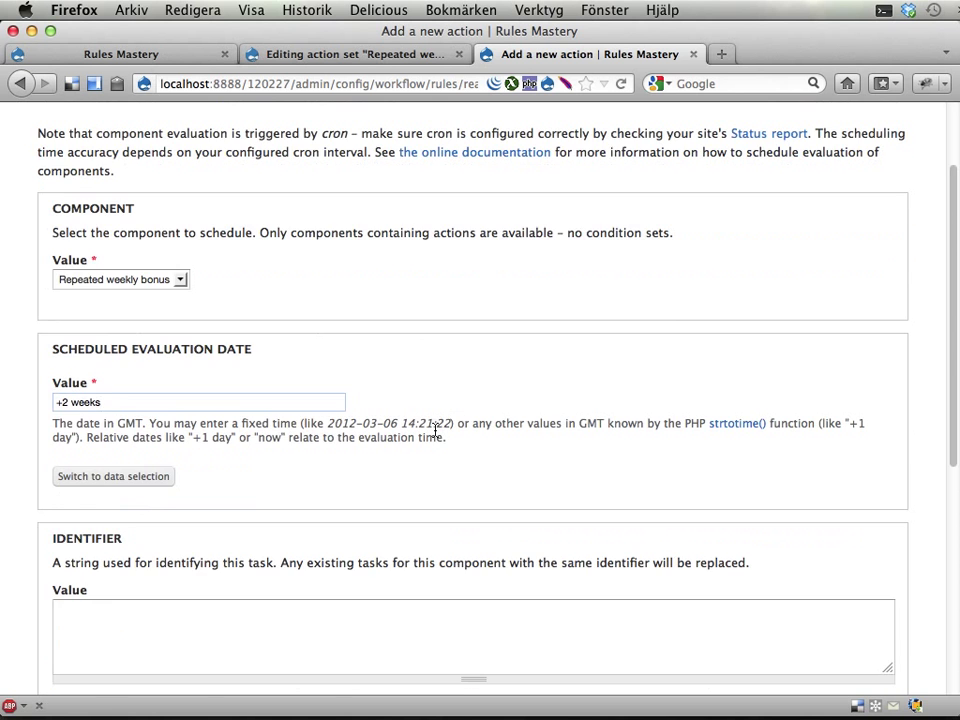
scroll(435, 432, "down", 3)
left_click(388, 521)
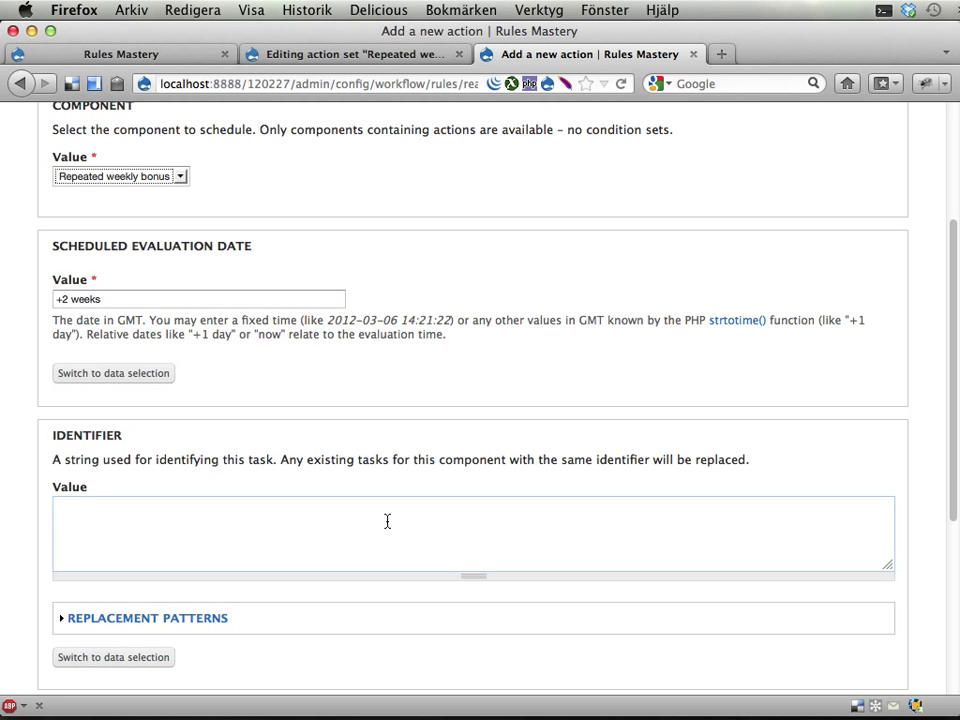
type("Repeated weekl")
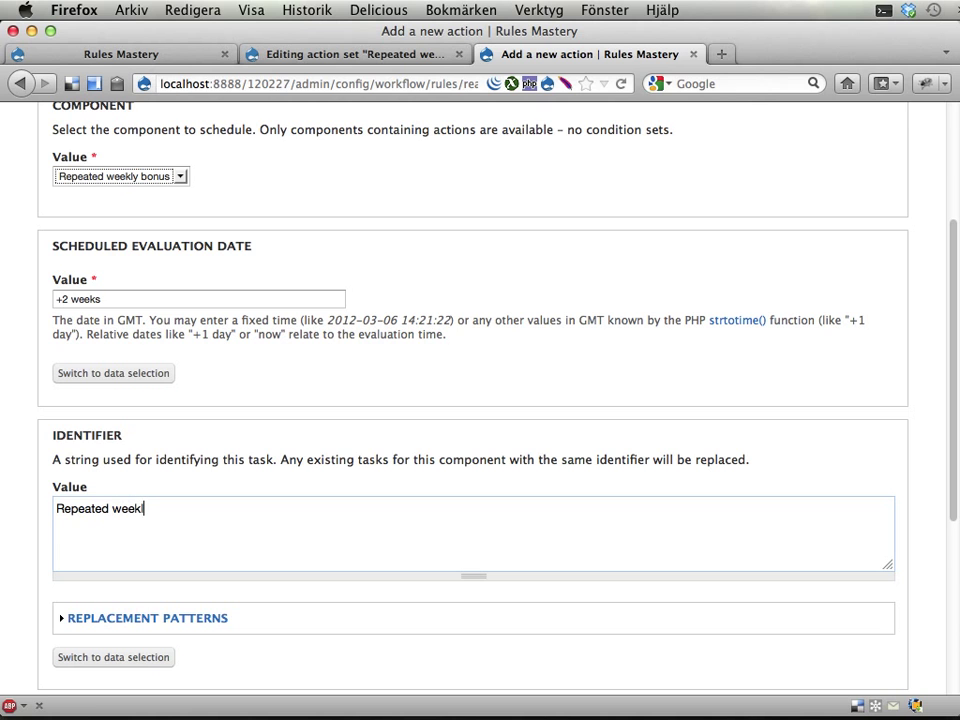
type("y bonus for [account")
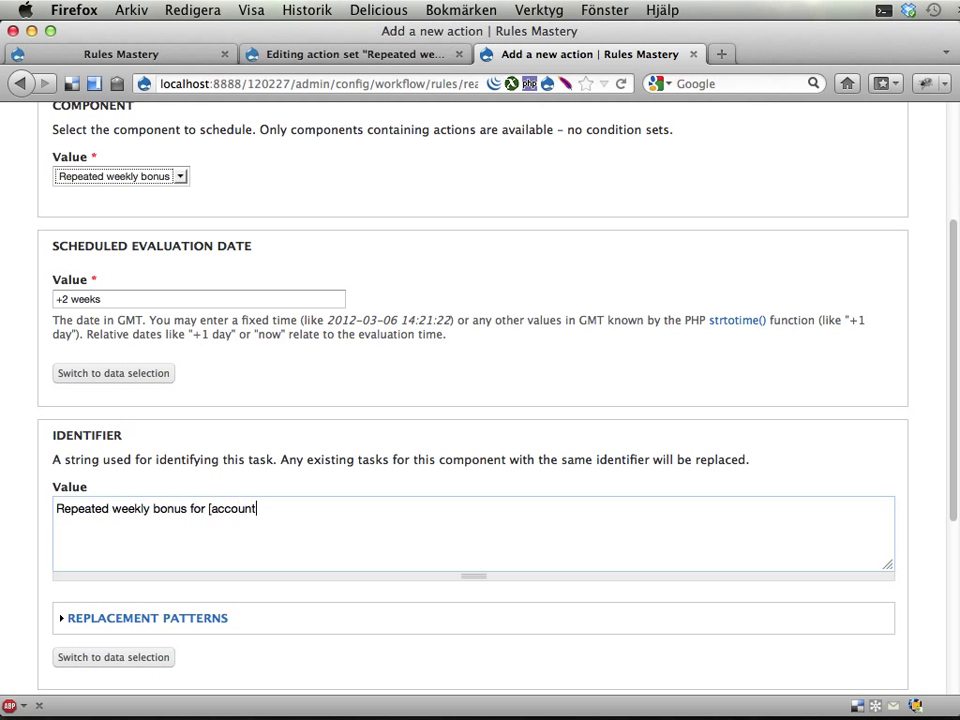
type(":uid].")
scroll(319, 531, "down", 3)
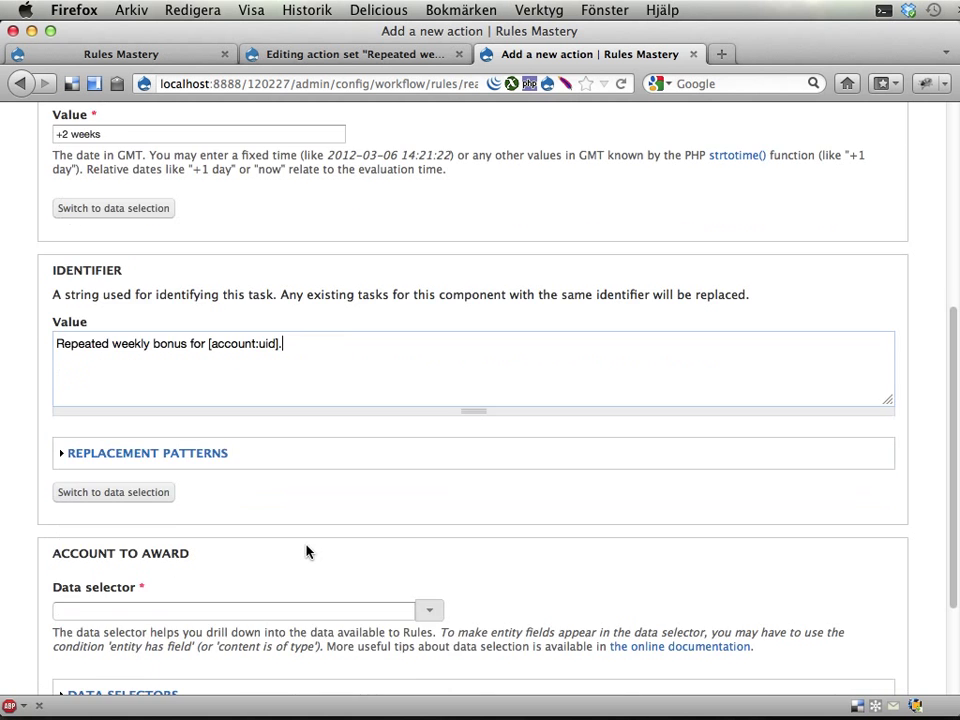
left_click(186, 453)
scroll(186, 470, "down", 5)
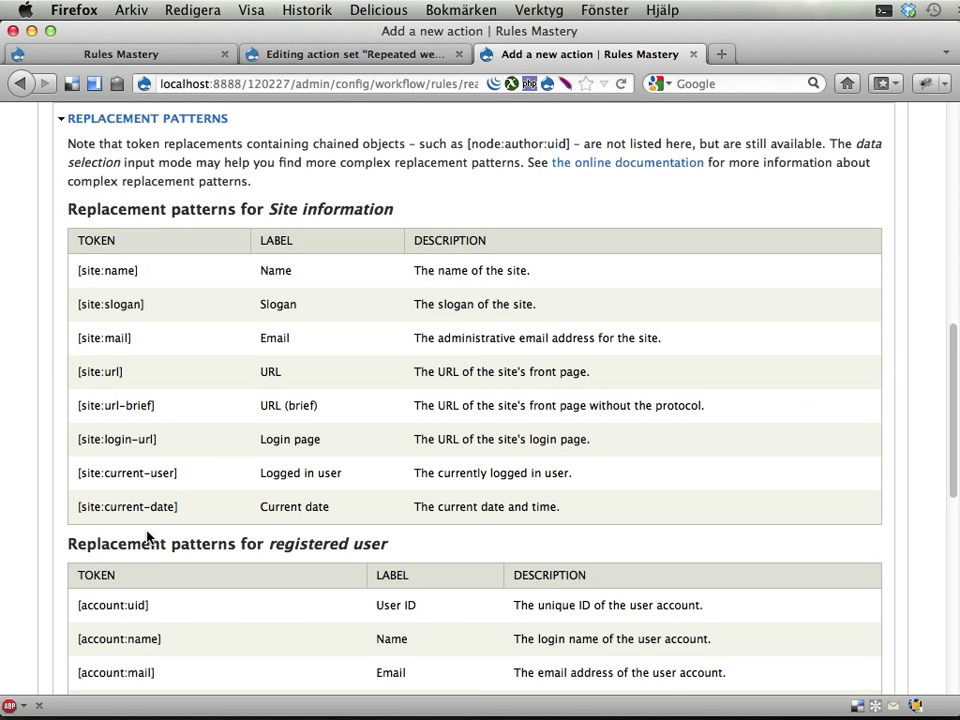
scroll(147, 538, "down", 1)
scroll(306, 537, "up", 5)
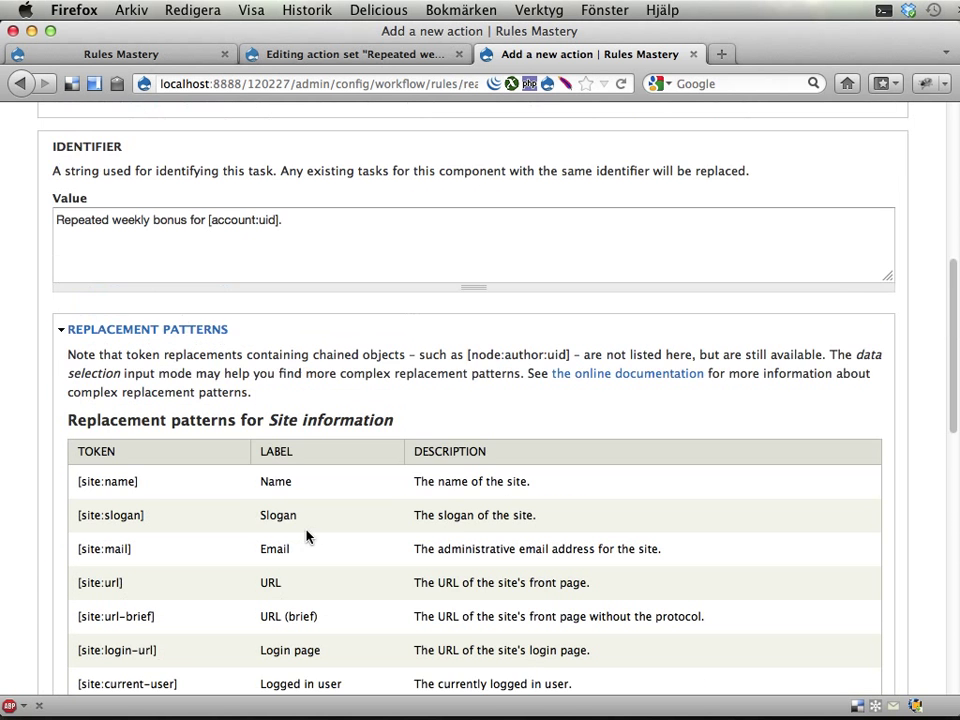
left_click(216, 330)
left_click_drag(298, 231, 311, 202)
scroll(323, 272, "up", 1)
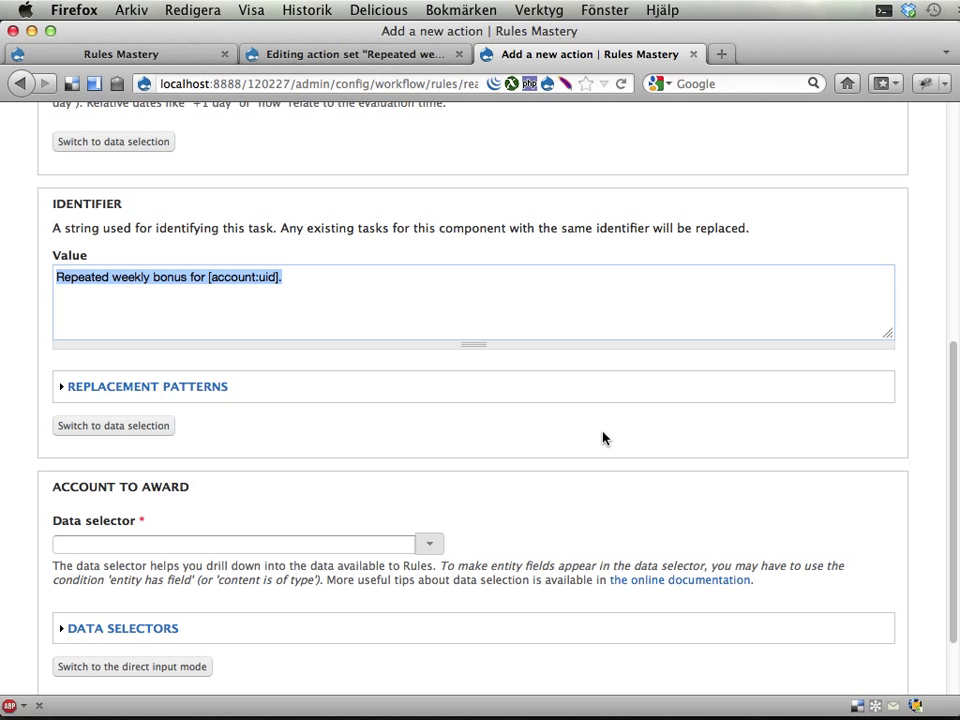
- Set the account to award to the 'account' data selector
scroll(604, 439, "down", 2)
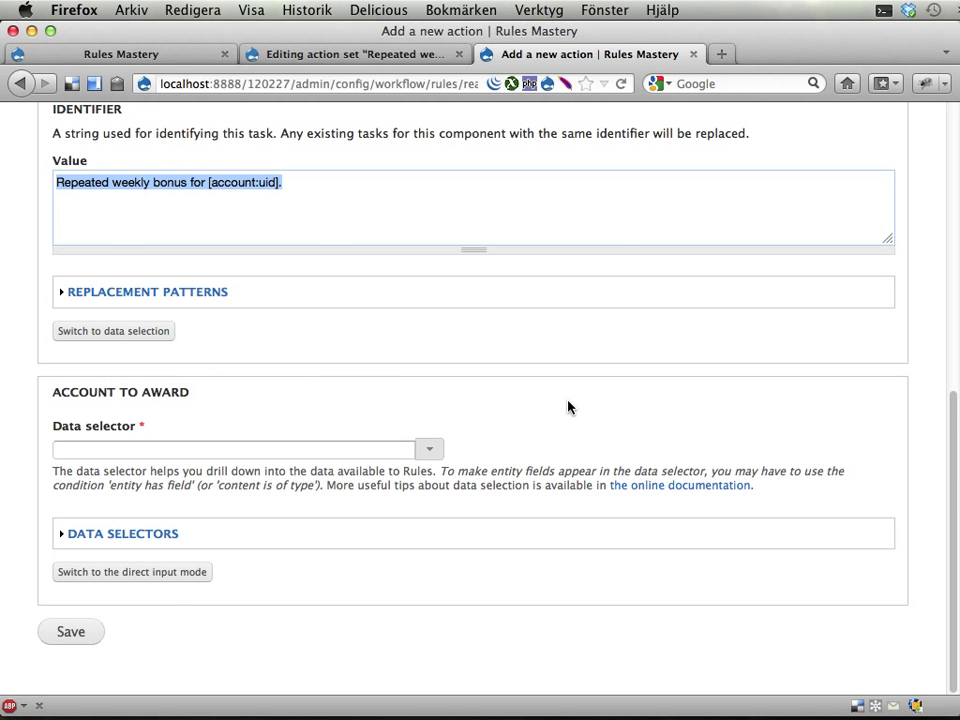
left_click(437, 452)
left_click(160, 488)
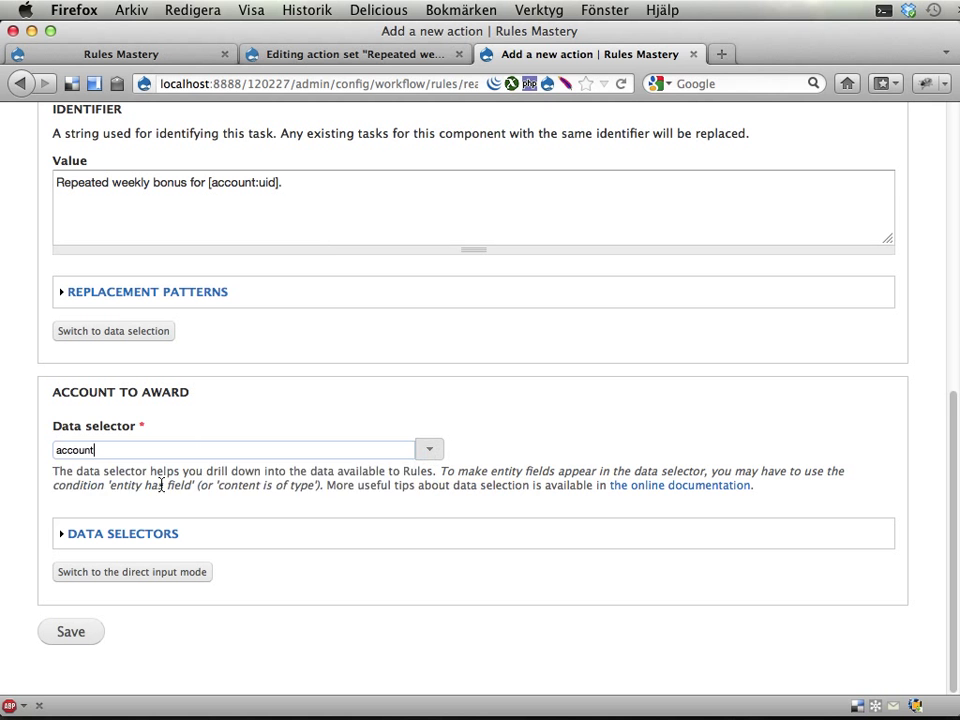
scroll(377, 497, "up", 5)
scroll(377, 497, "down", 5)
- Save the +2 weeks scheduling action and compare it with the earlier scheduled bonus row
left_click(72, 636)
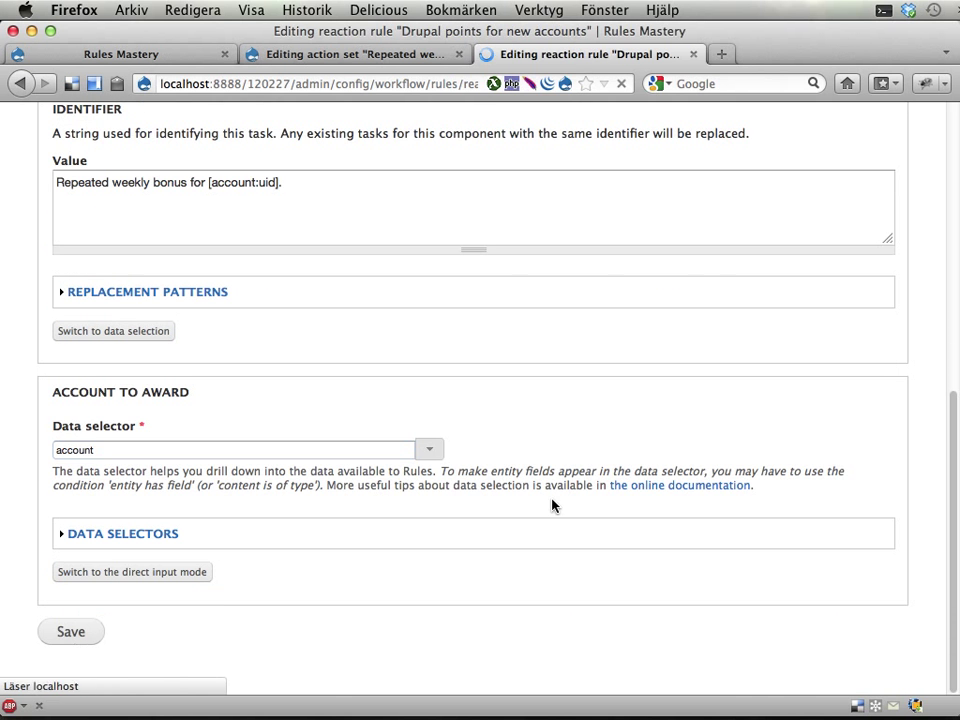
scroll(437, 399, "down", 3)
scroll(435, 399, "down", 4)
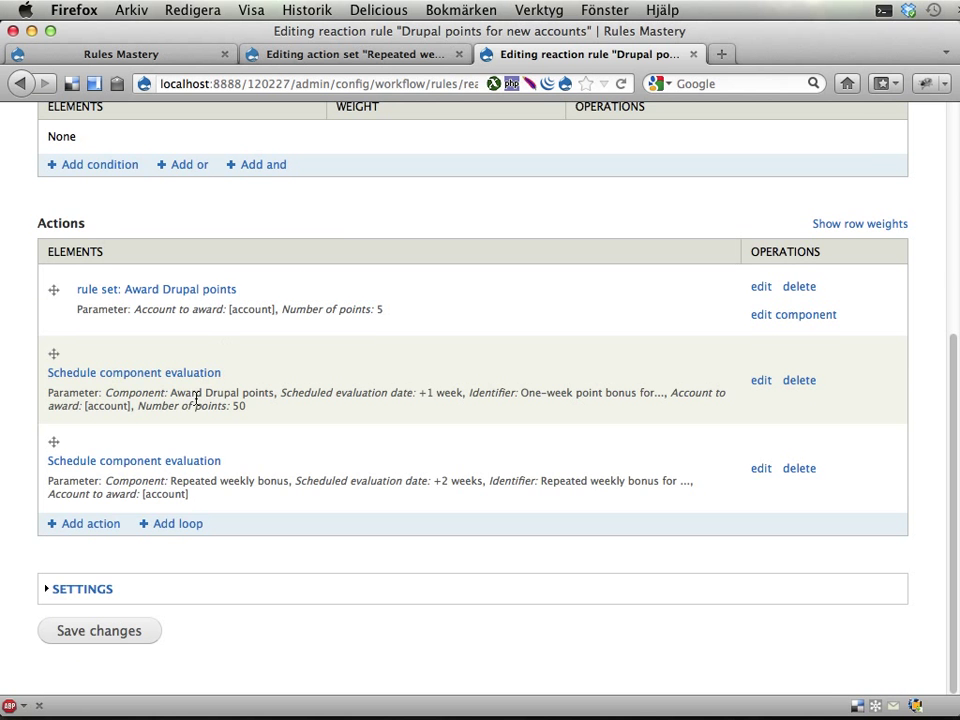
left_click_drag(196, 393, 268, 411)
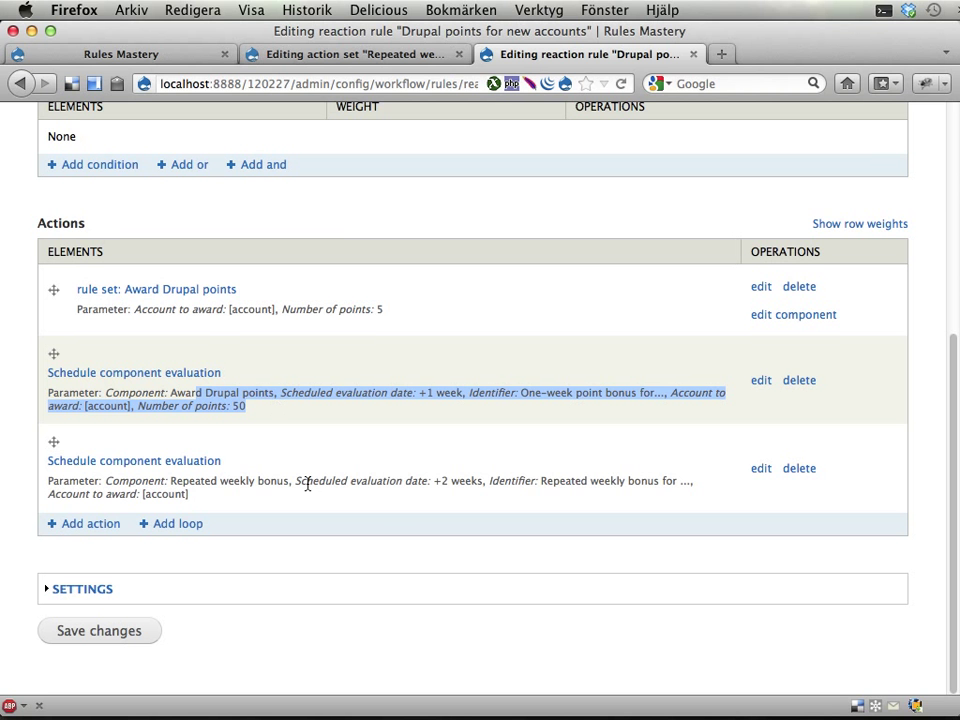
left_click_drag(296, 482, 299, 508)
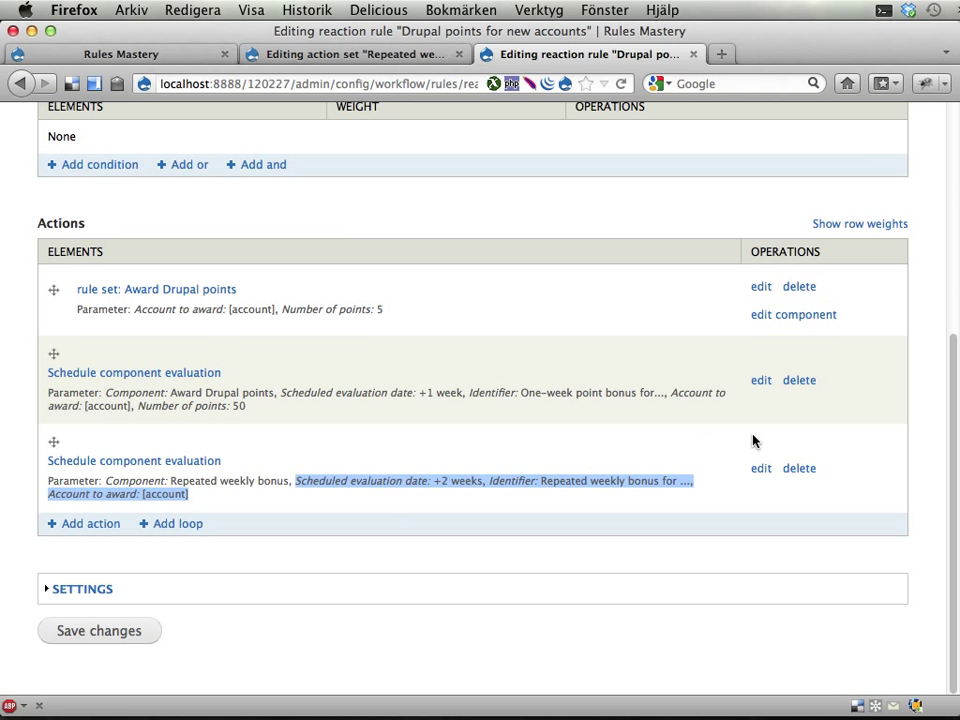
- Change the action set's Award Drupal points action from 10 to 20 points
left_click(407, 50)
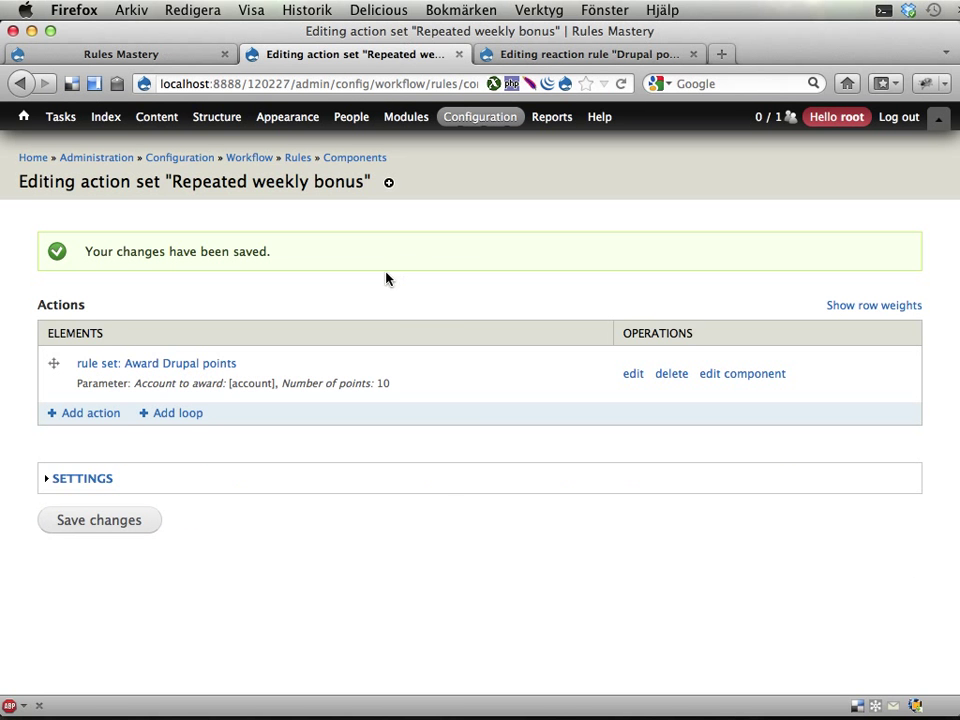
left_click(632, 377)
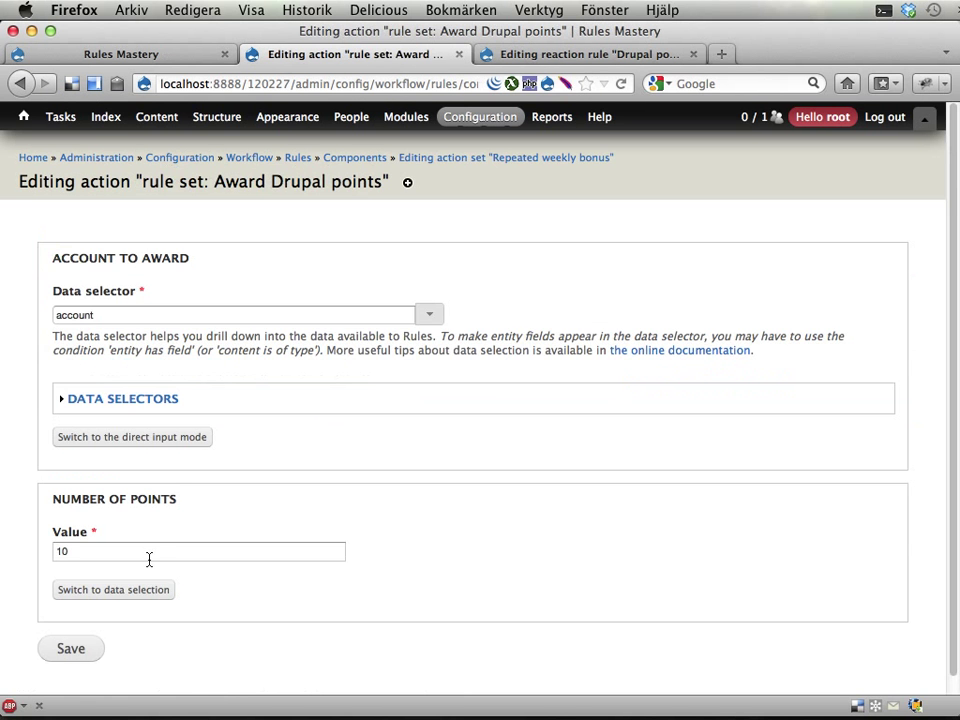
double_click(141, 553)
type("20")
left_click(59, 660)
- Check the reaction rule tab, then return to the Repeated weekly bonus action set
key("ctrl+Tab")
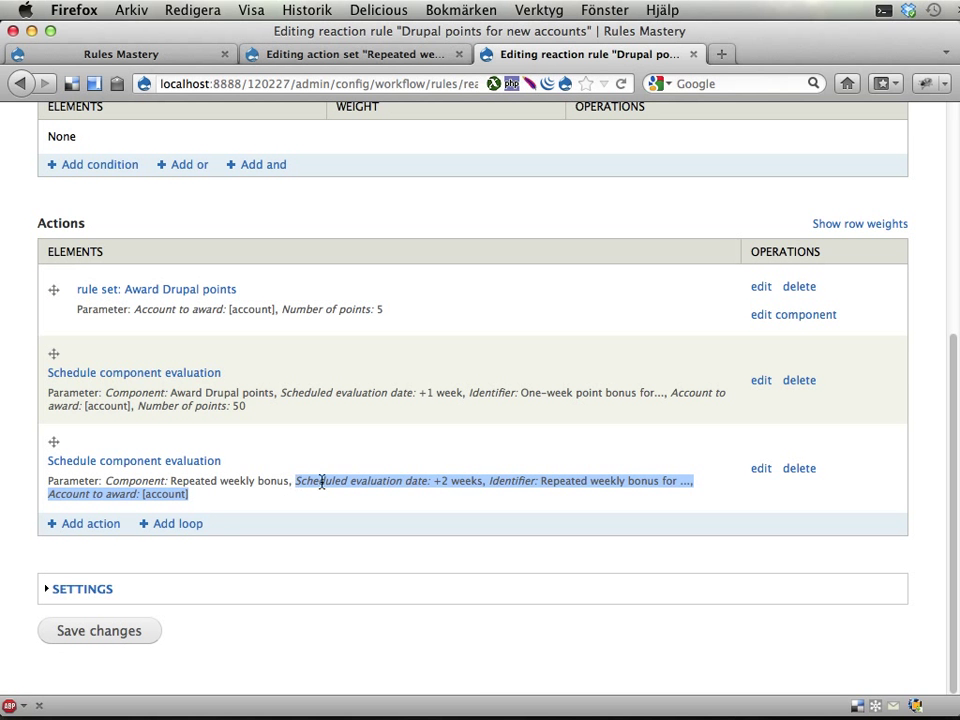
left_click(437, 480)
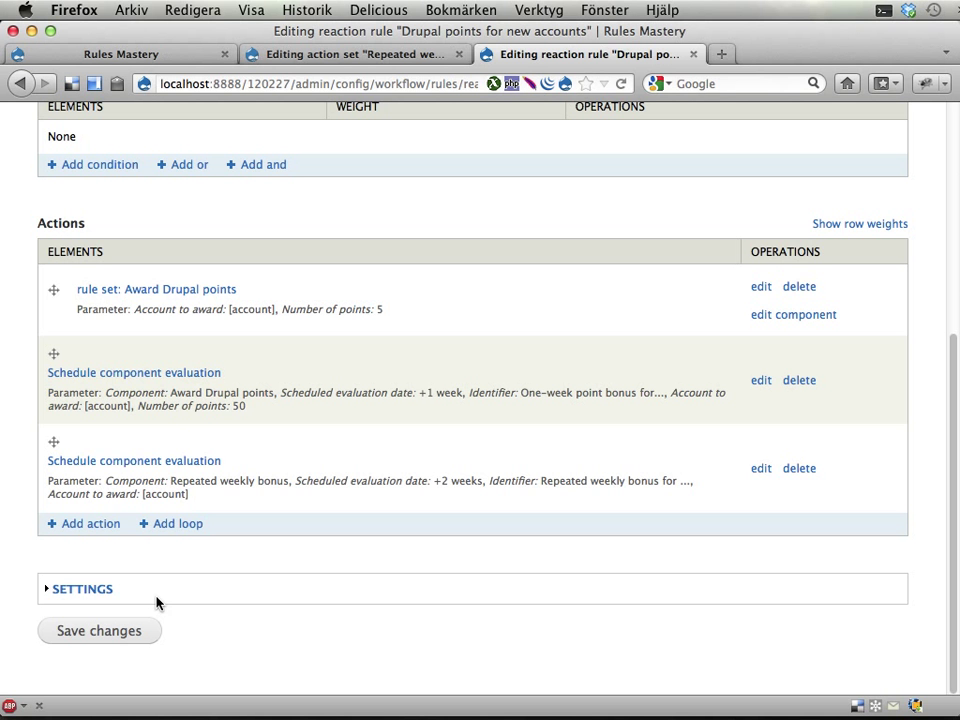
left_click(312, 56)
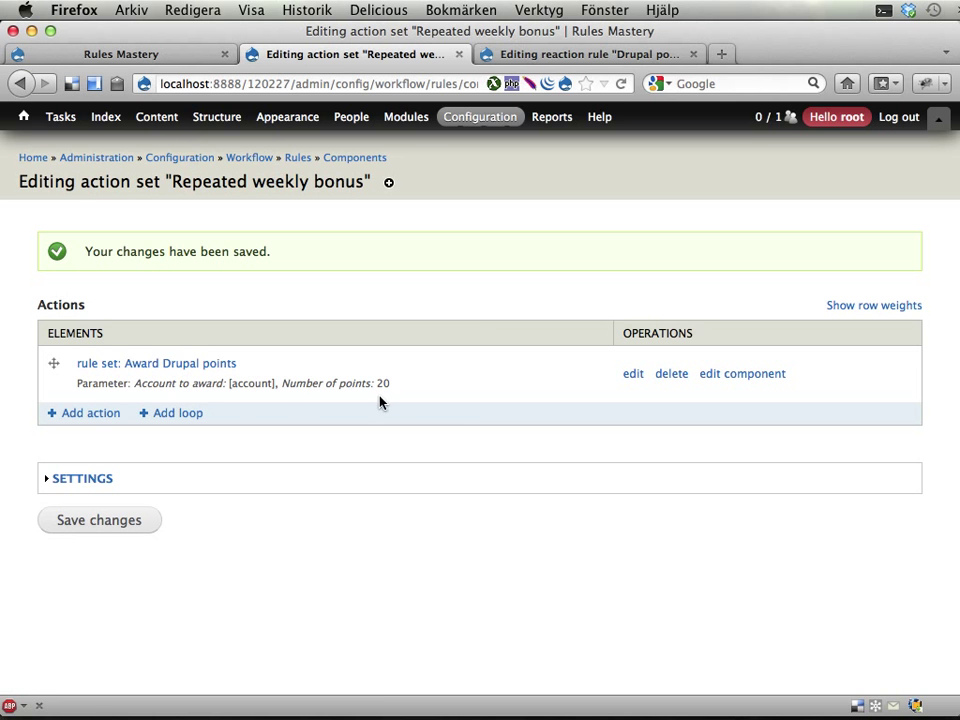
- Add a Schedule component evaluation action for the Repeated weekly bonus component
left_click(92, 420)
left_click(198, 280)
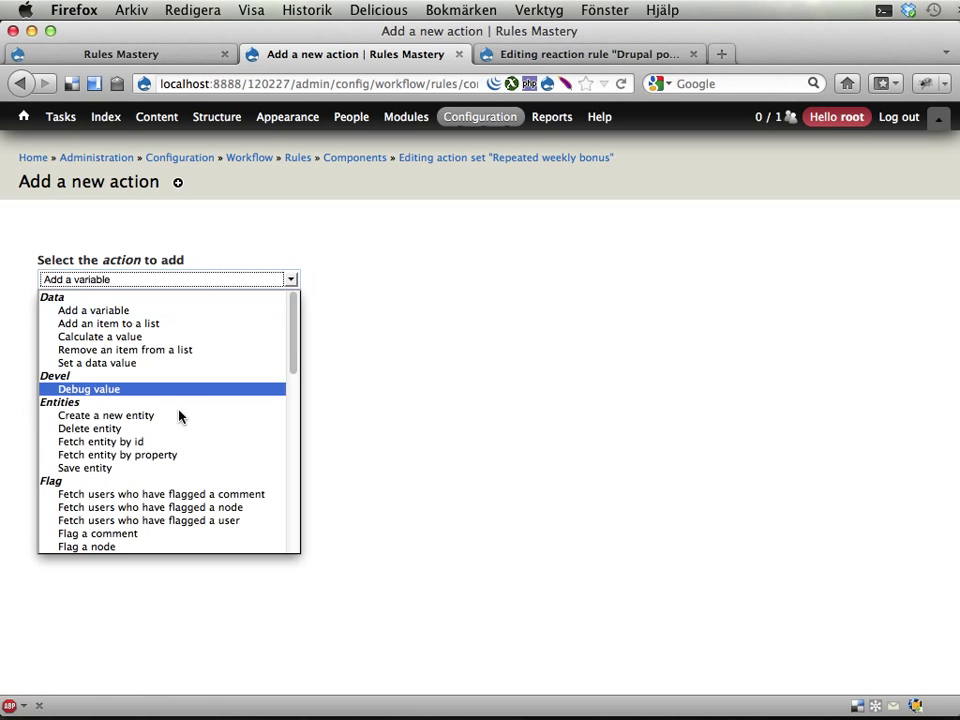
scroll(180, 443, "down", 6)
scroll(180, 443, "down", 4)
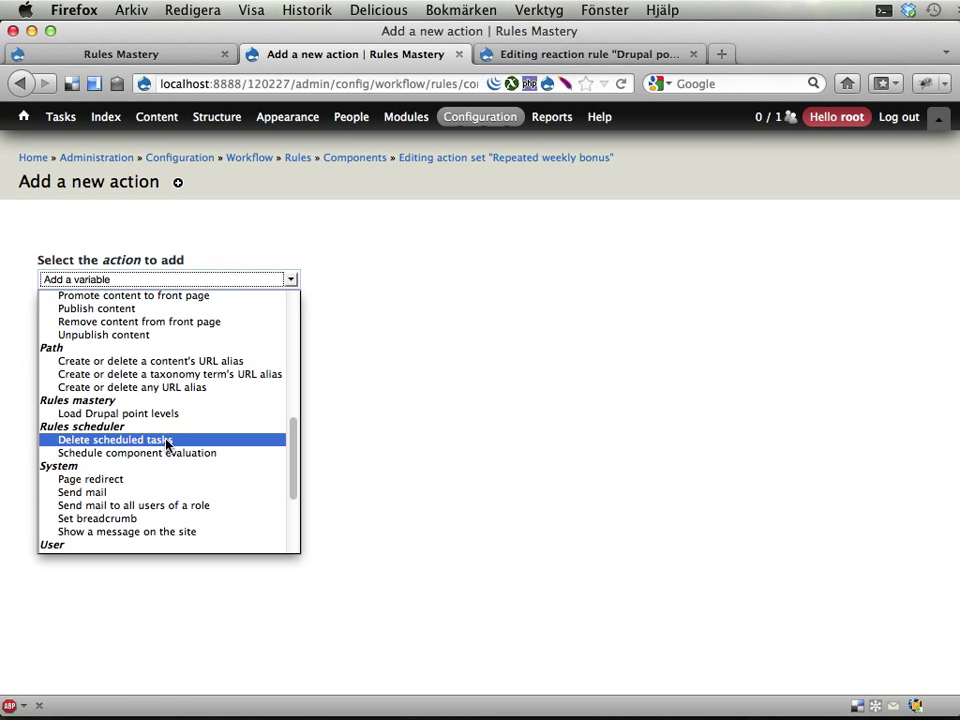
left_click(110, 457)
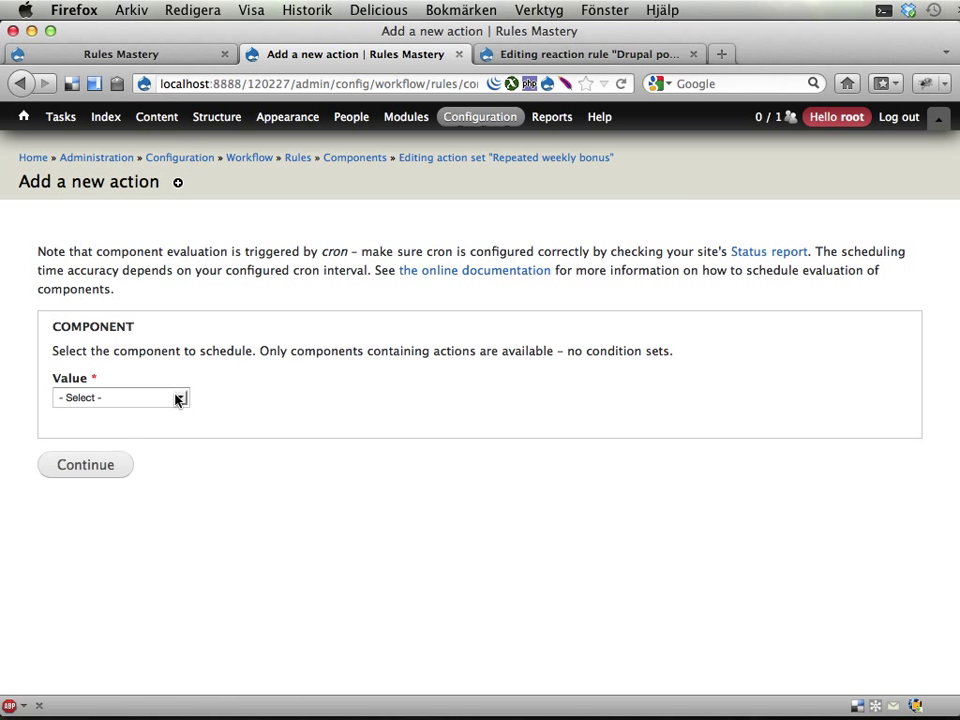
left_click(182, 397)
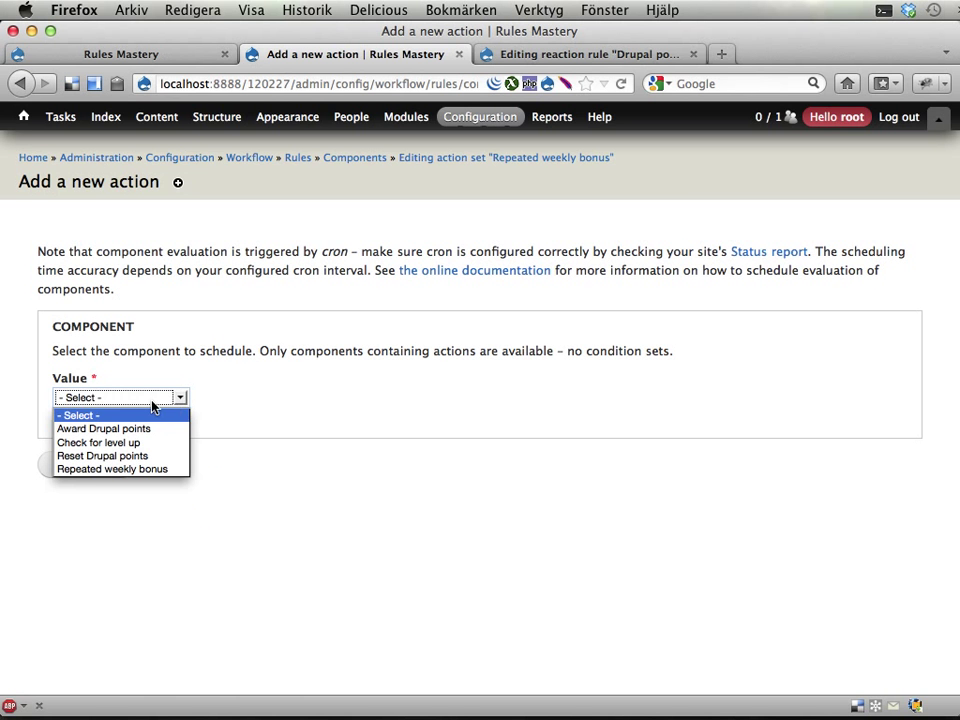
left_click(93, 470)
left_click(93, 470)
- Set date '+1 week' and identifier 'Repeated weekly bonus for user [account:uid].'
triple_click(194, 521)
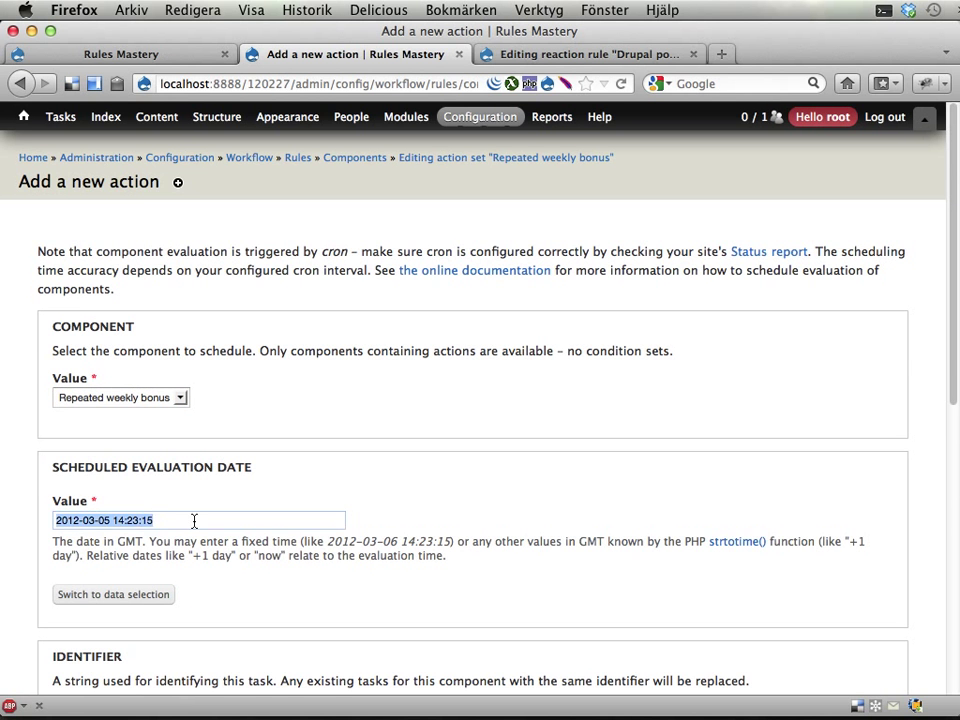
type("+1")
key("Down")
key("Return")
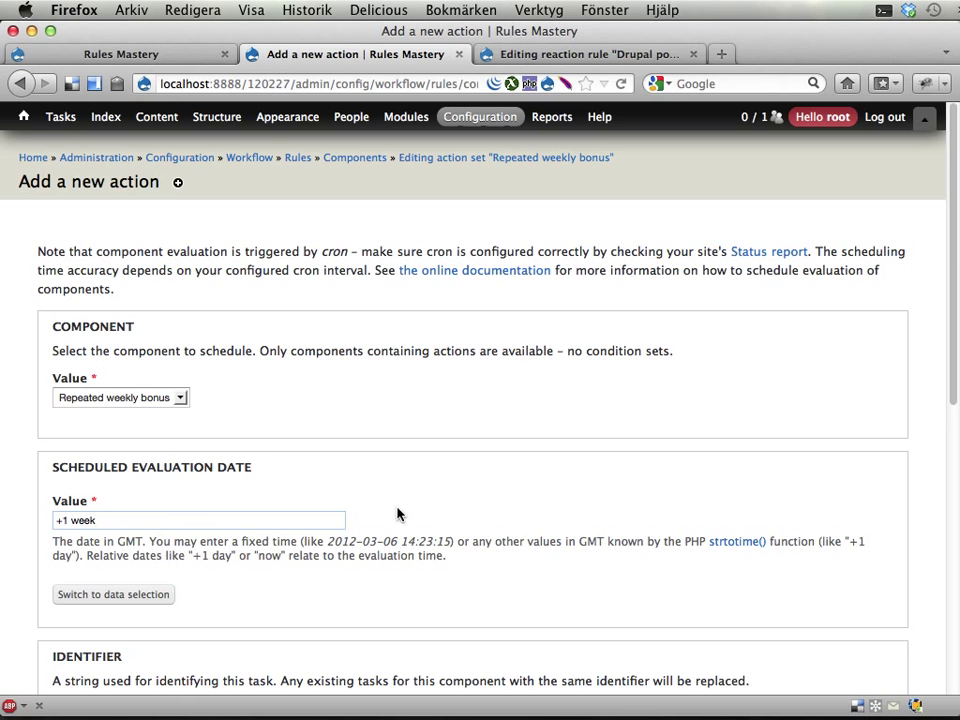
scroll(397, 514, "down", 5)
left_click(410, 485)
type("Repeated weekly ")
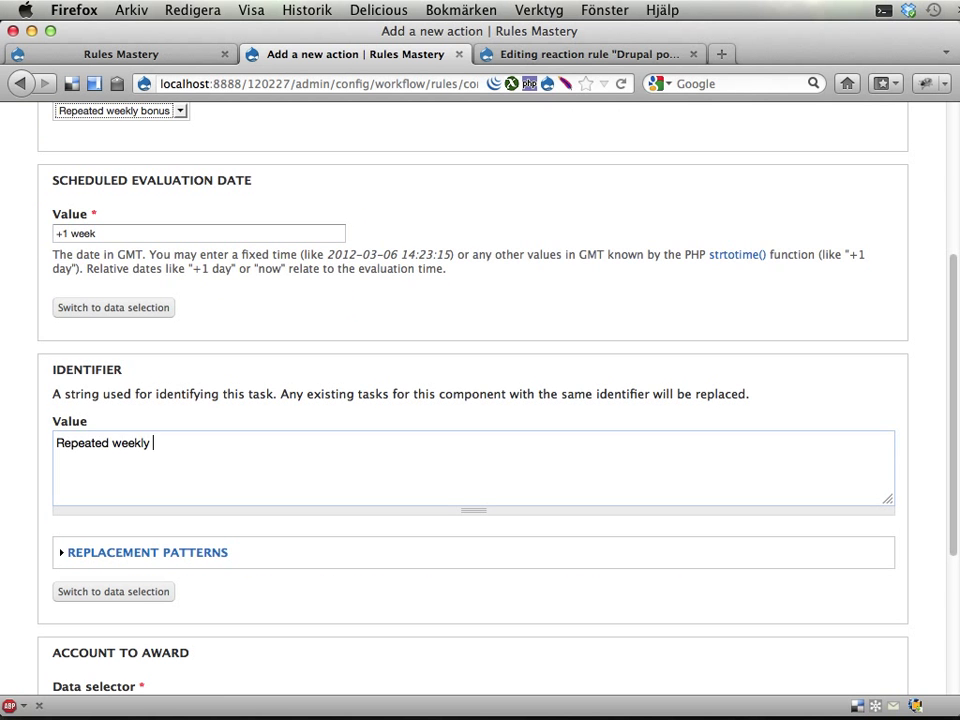
type("bonus for user [")
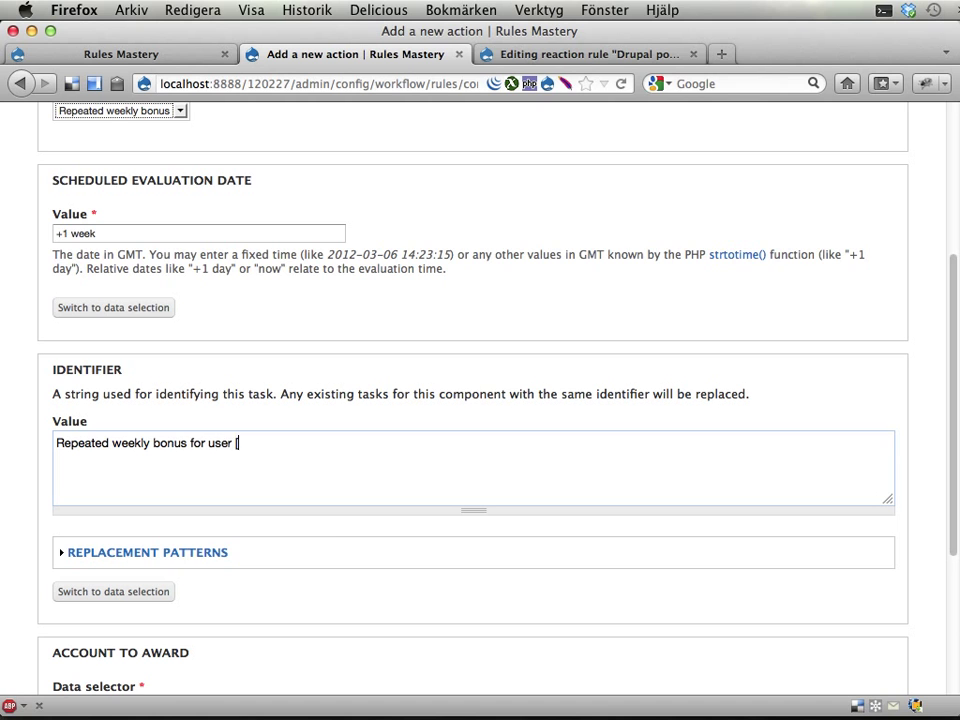
type("account:uid].")
left_click(210, 553)
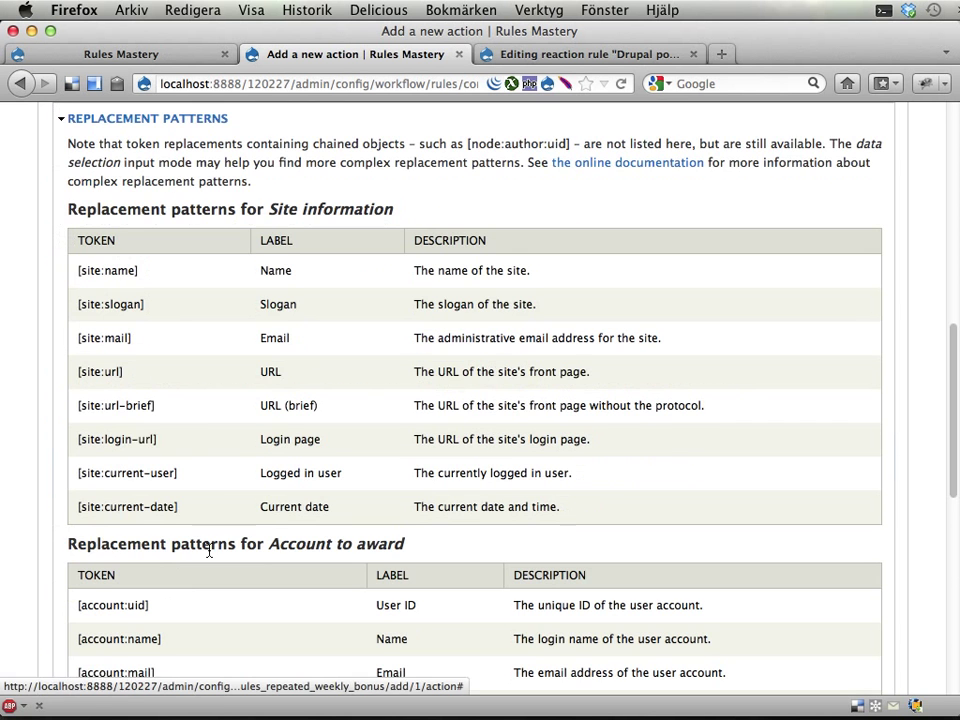
scroll(112, 612, "up", 5)
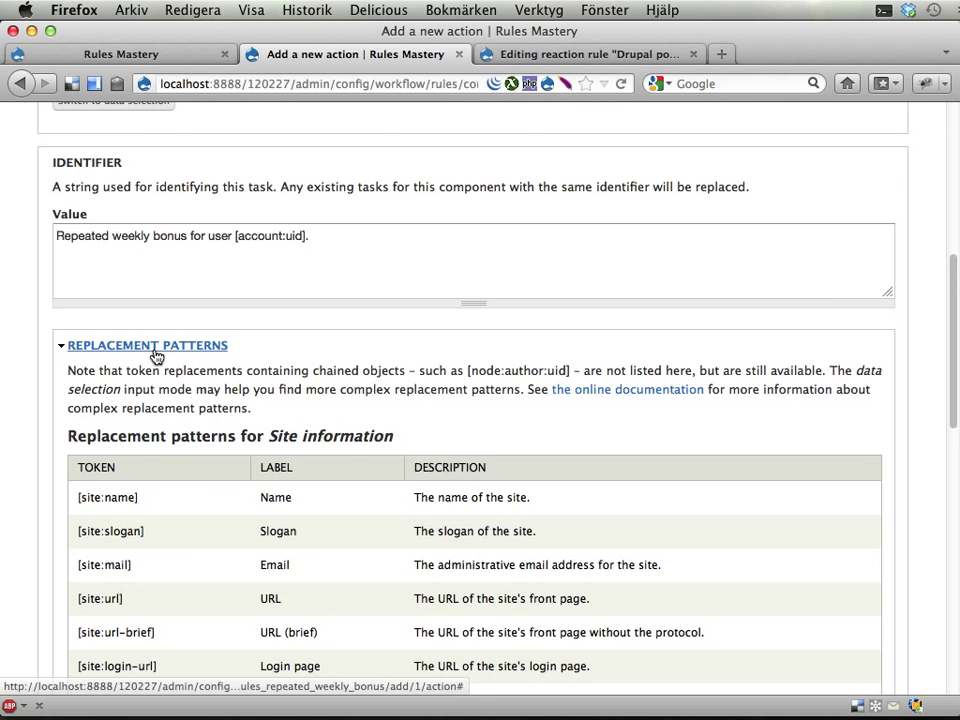
left_click(215, 347)
- Choose 'account' as the account to award and save the scheduling action
left_click(137, 500)
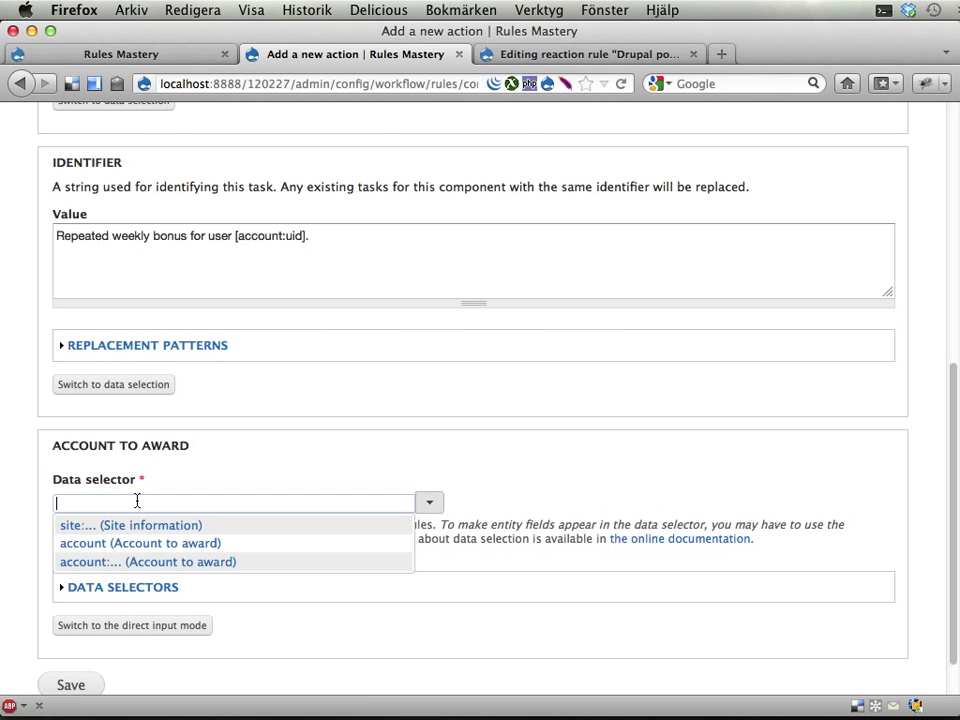
left_click(96, 542)
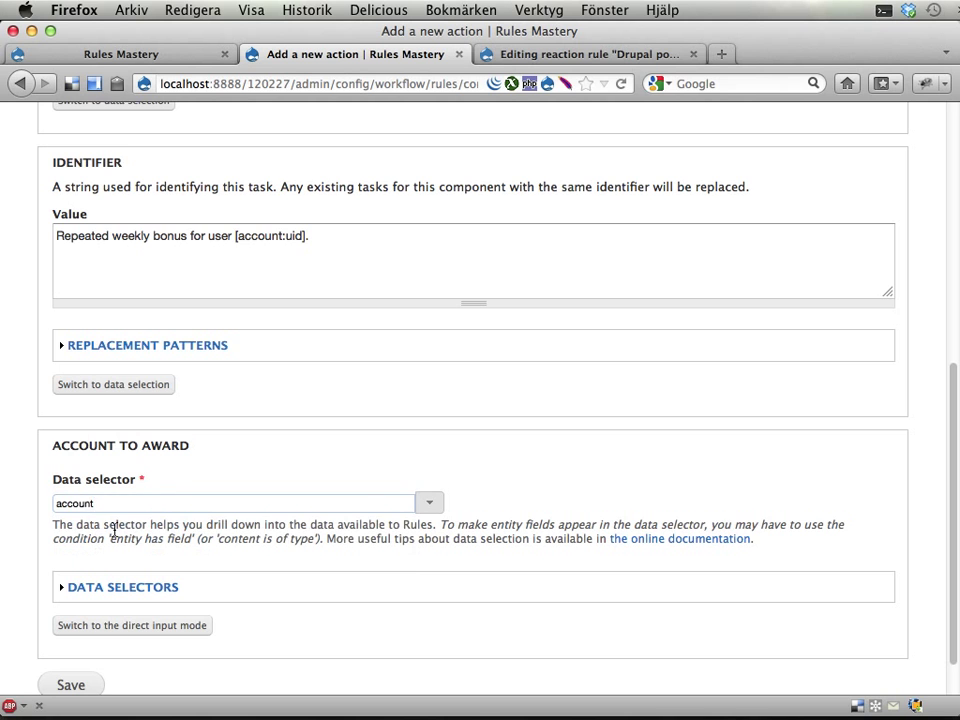
scroll(272, 500, "down", 1)
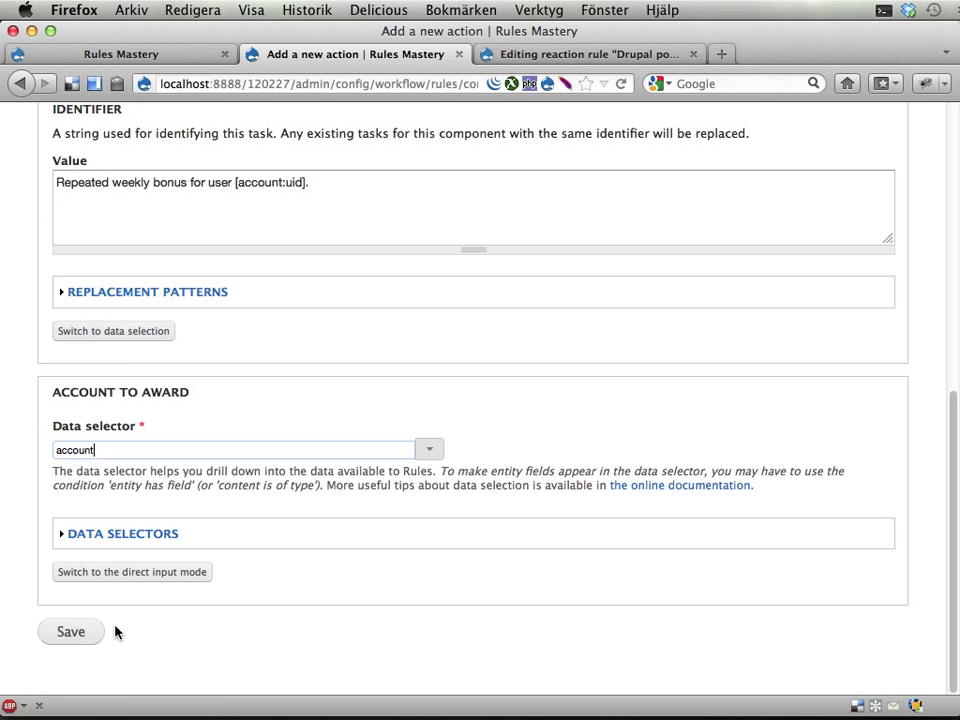
left_click(60, 638)
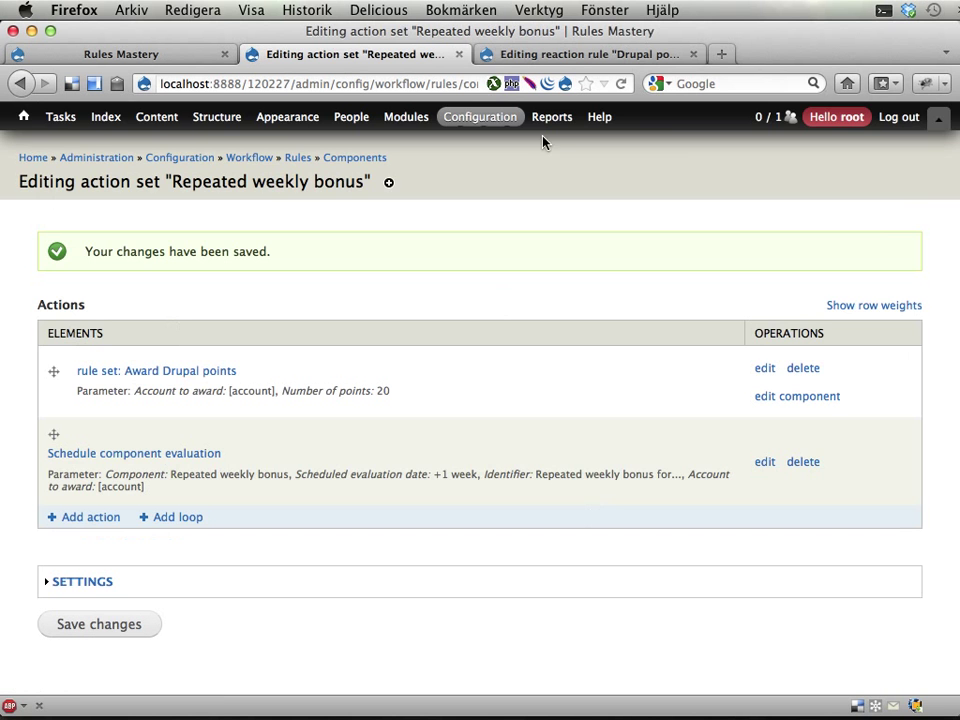
left_click(570, 54)
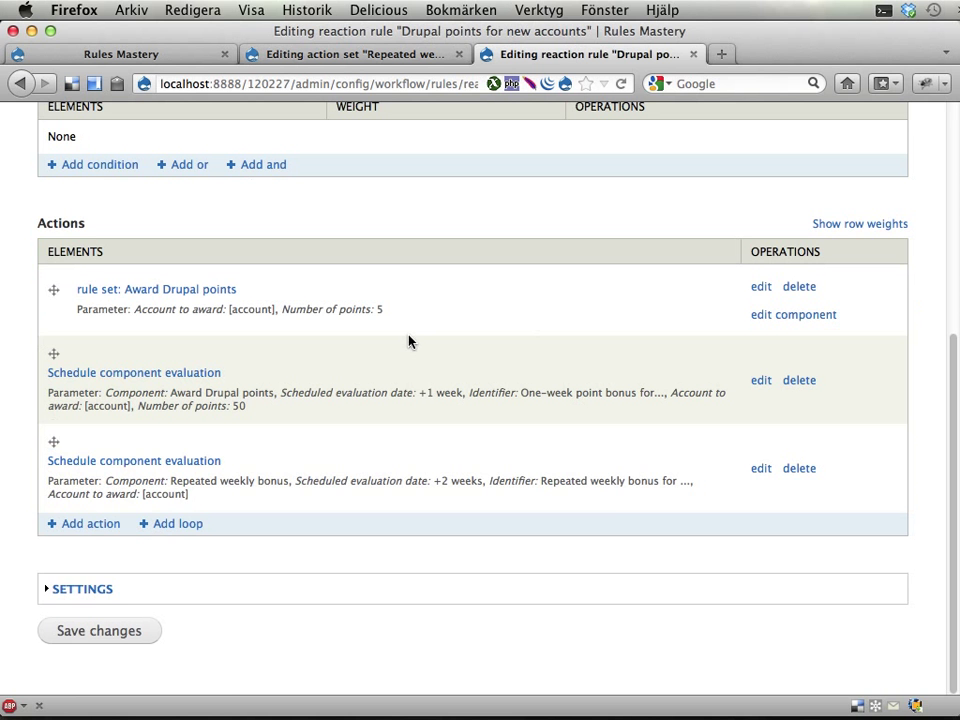
key("super+r")
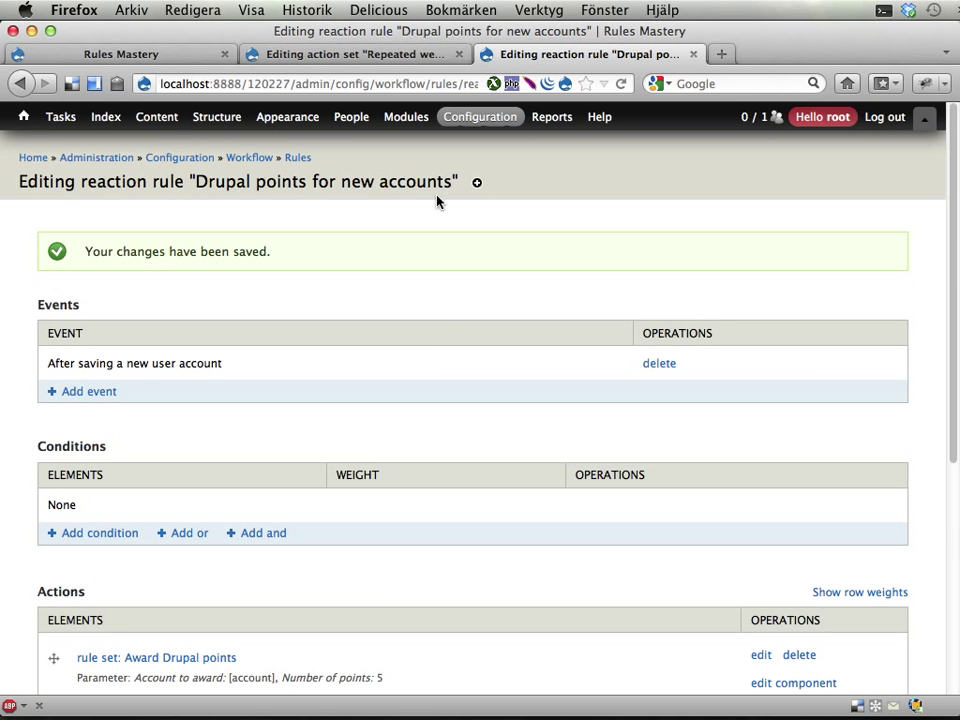
scroll(437, 332, "down", 5)
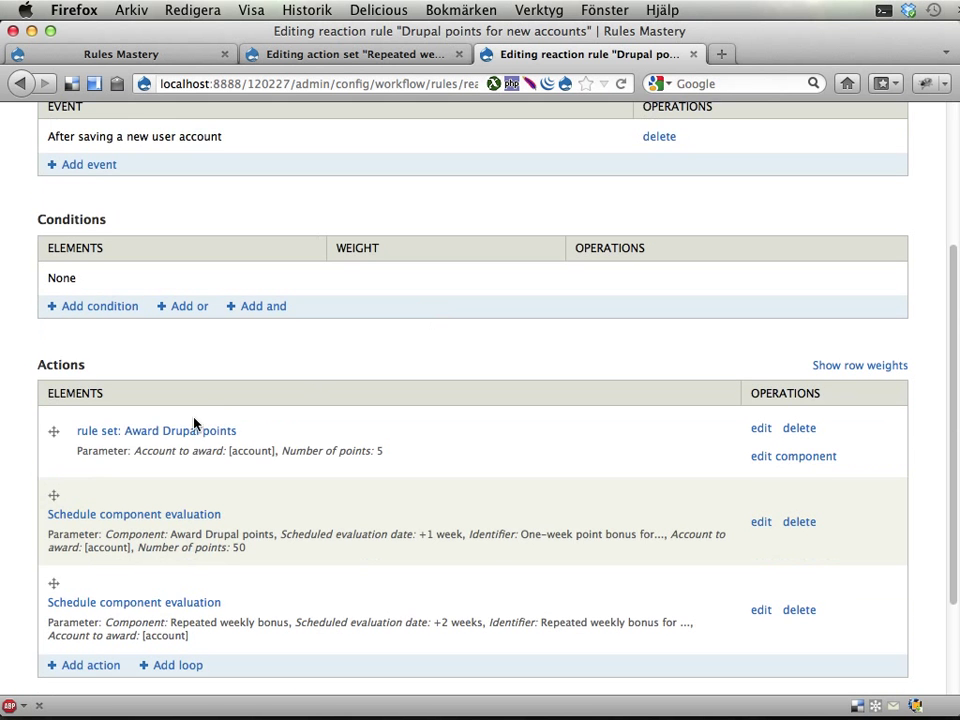
scroll(420, 437, "down", 3)
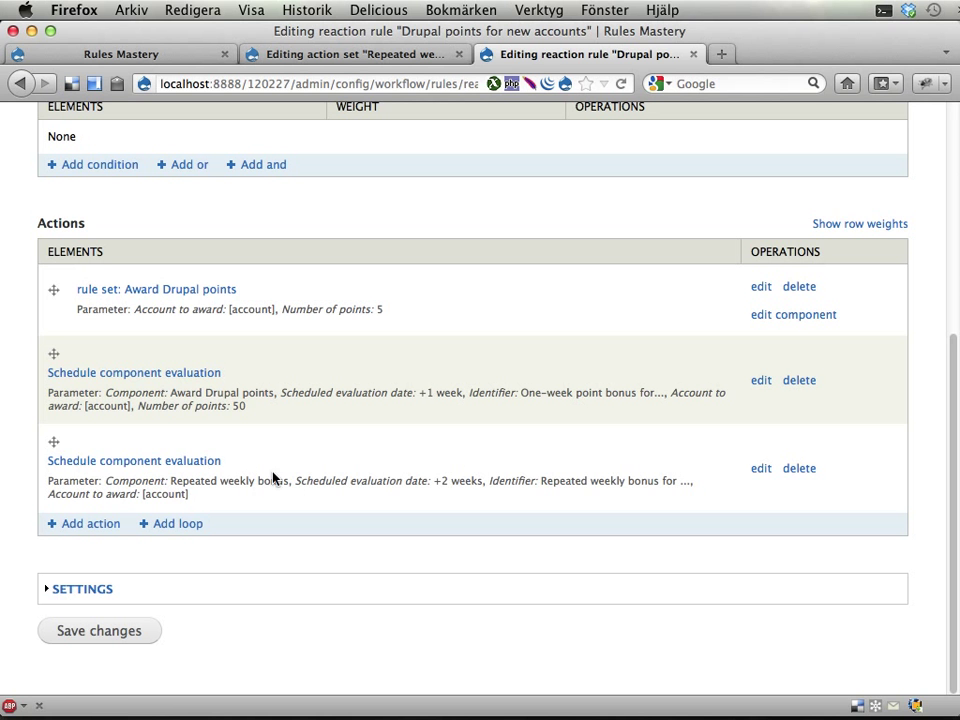
left_click_drag(439, 482, 487, 486)
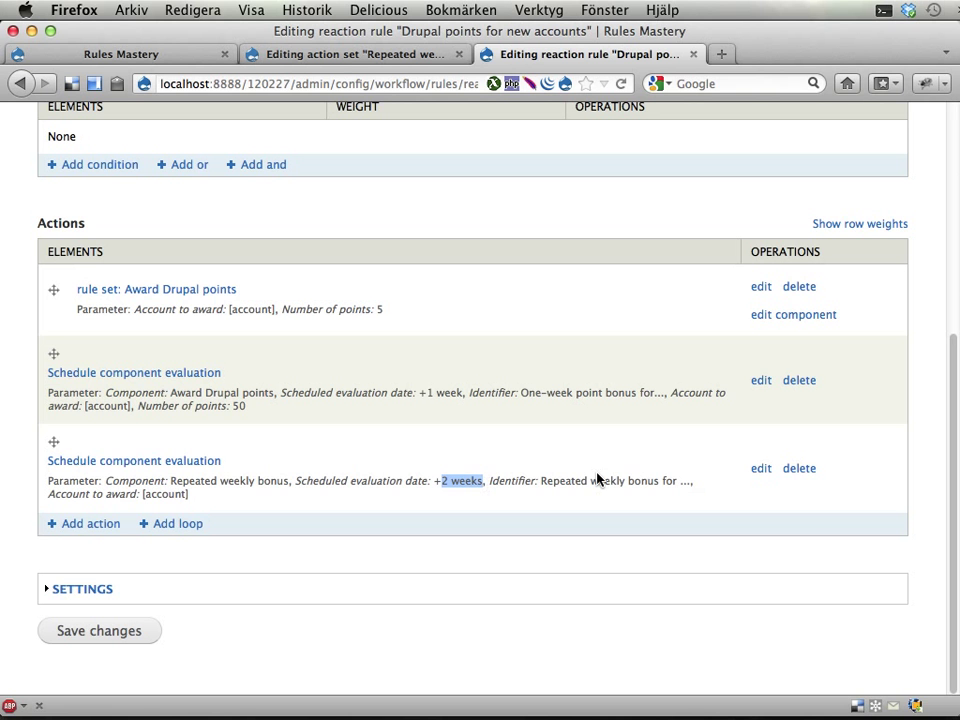
left_click(358, 56)
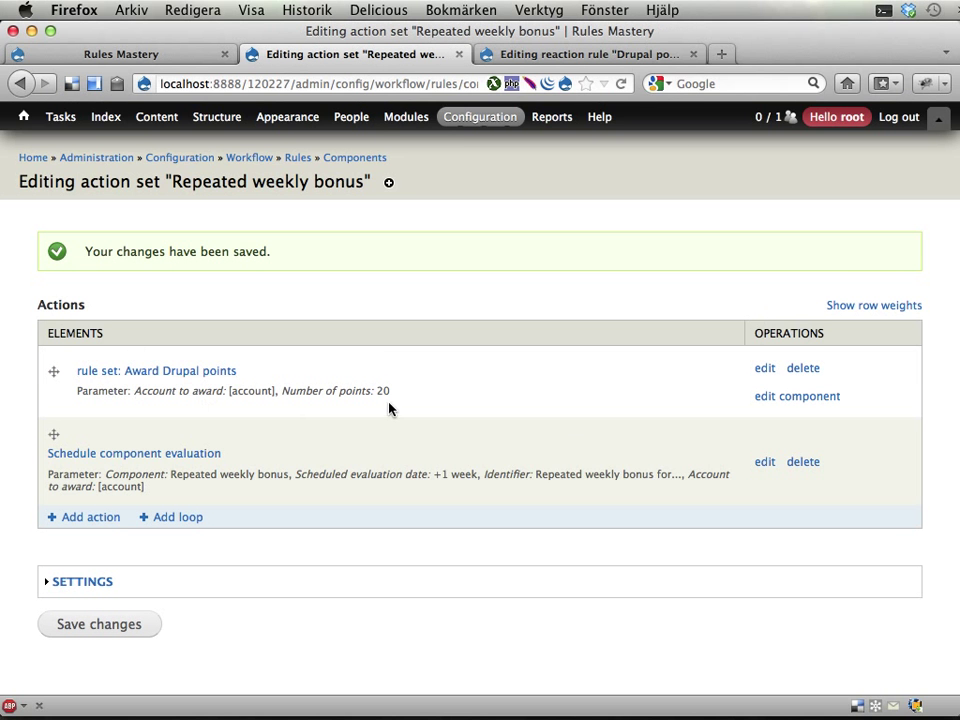
left_click_drag(381, 390, 407, 394)
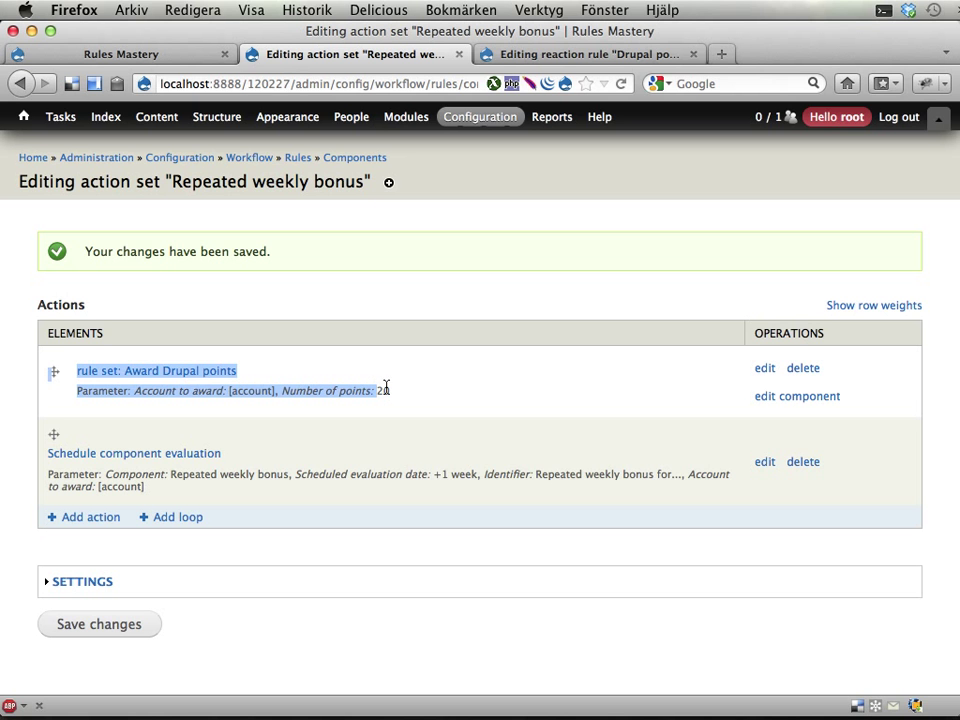
double_click(383, 390)
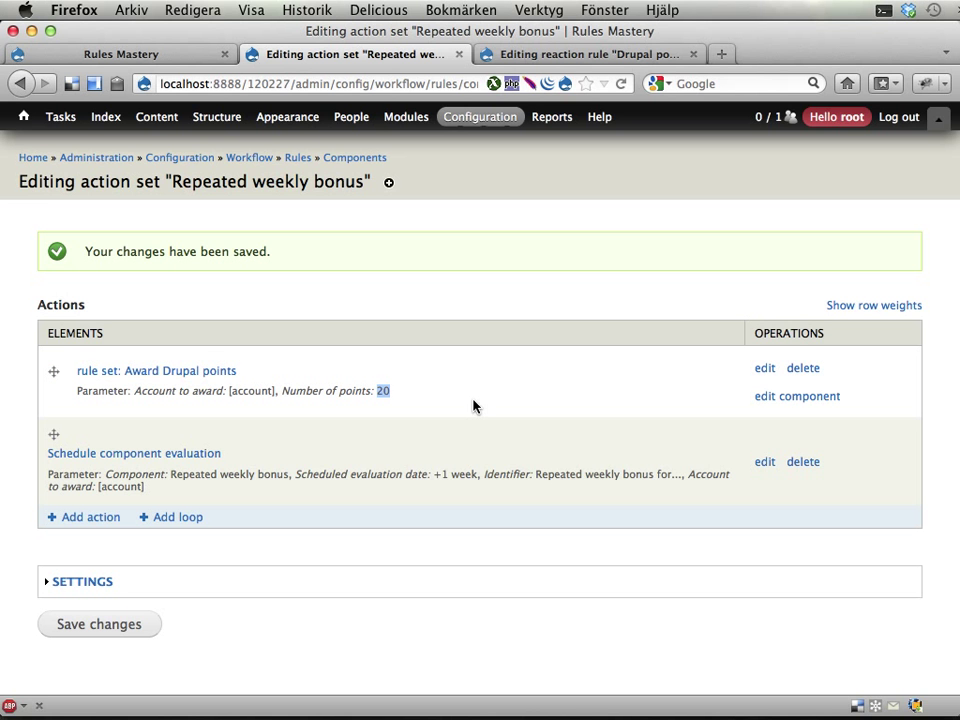
left_click(434, 476)
left_click_drag(434, 476, 480, 476)
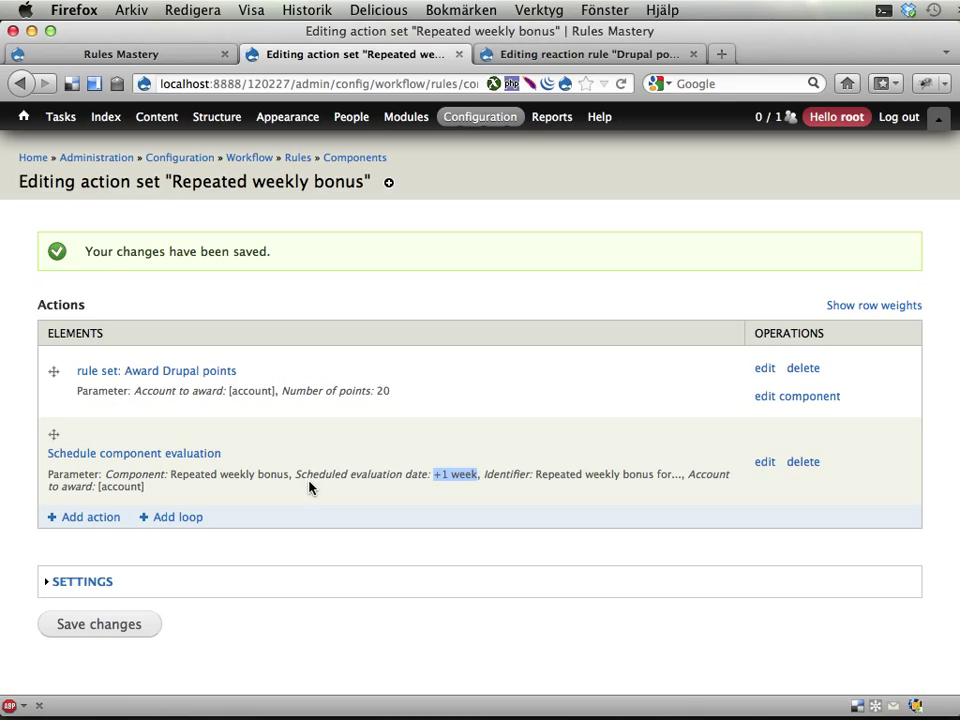
left_click(350, 473)
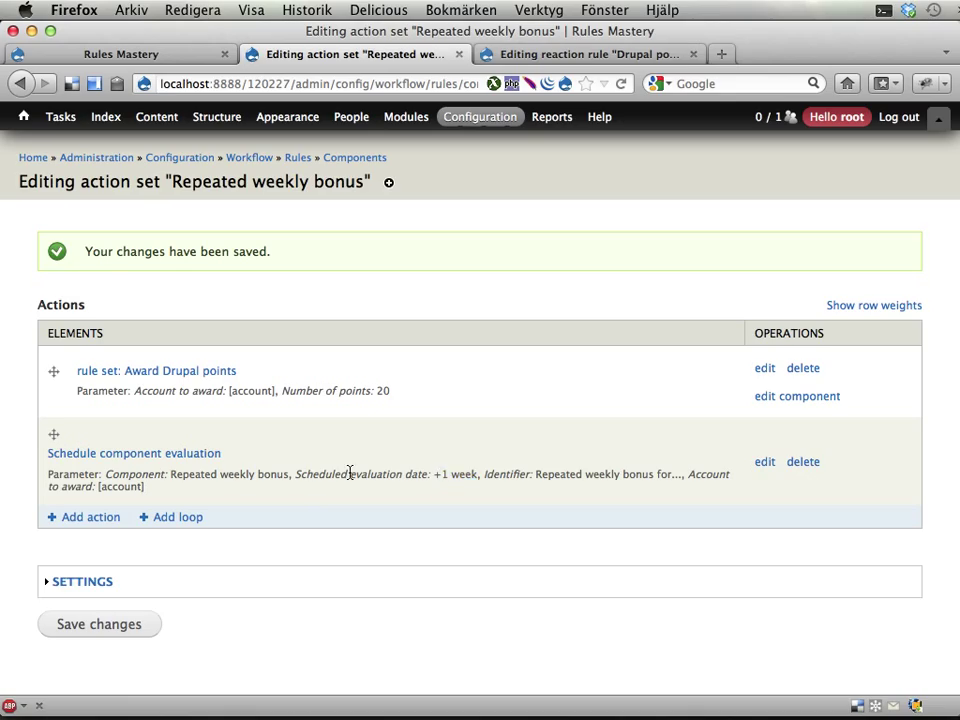